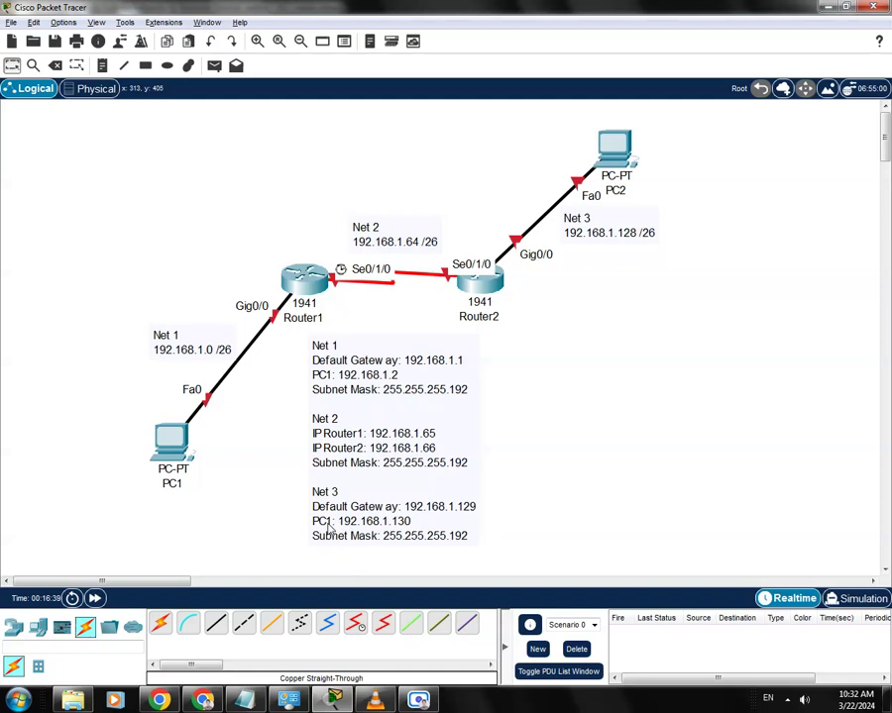
- Relabel the PC entry under Net 3 in the addressing note as PC2
{"action": "double_click", "coordinate": [330, 531]}
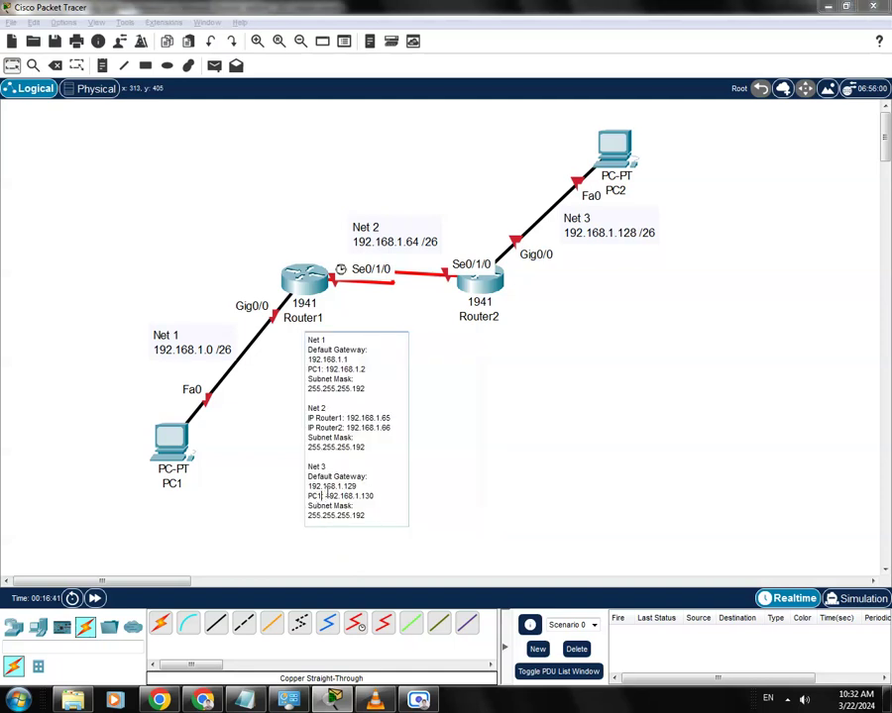
{"action": "left_click", "coordinate": [553, 489]}
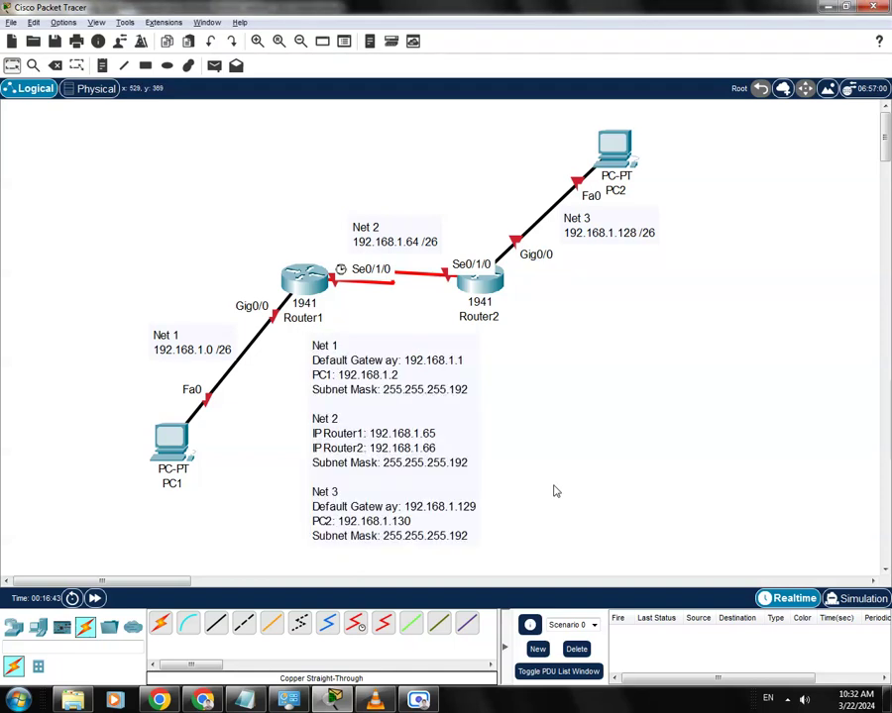
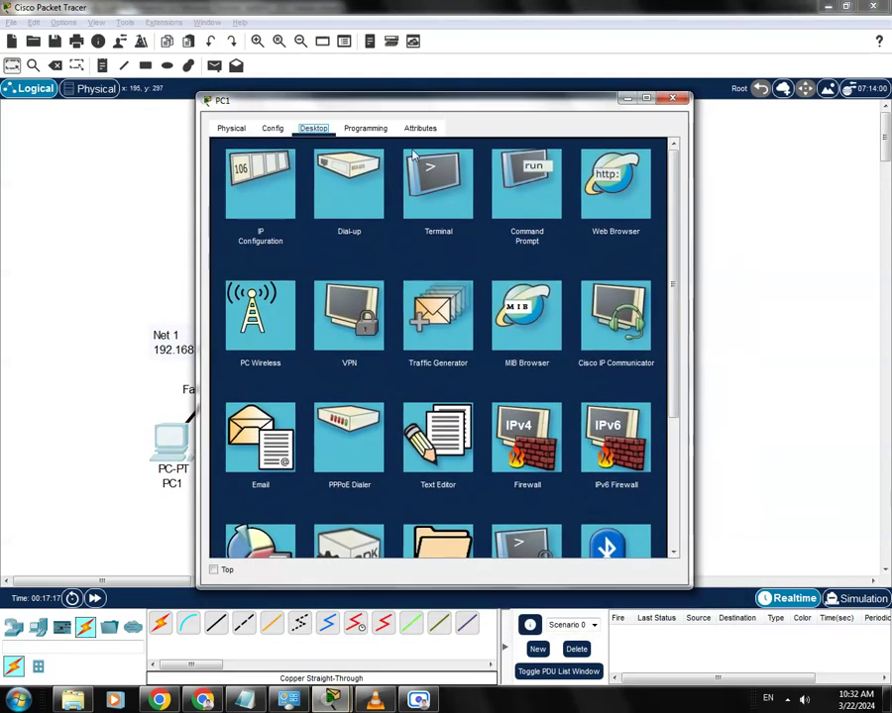
- Review PC1's static IPv4 address, subnet mask and default gateway in its IP configuration against the Net 1 addressing plan
{"action": "left_click", "coordinate": [260, 185]}
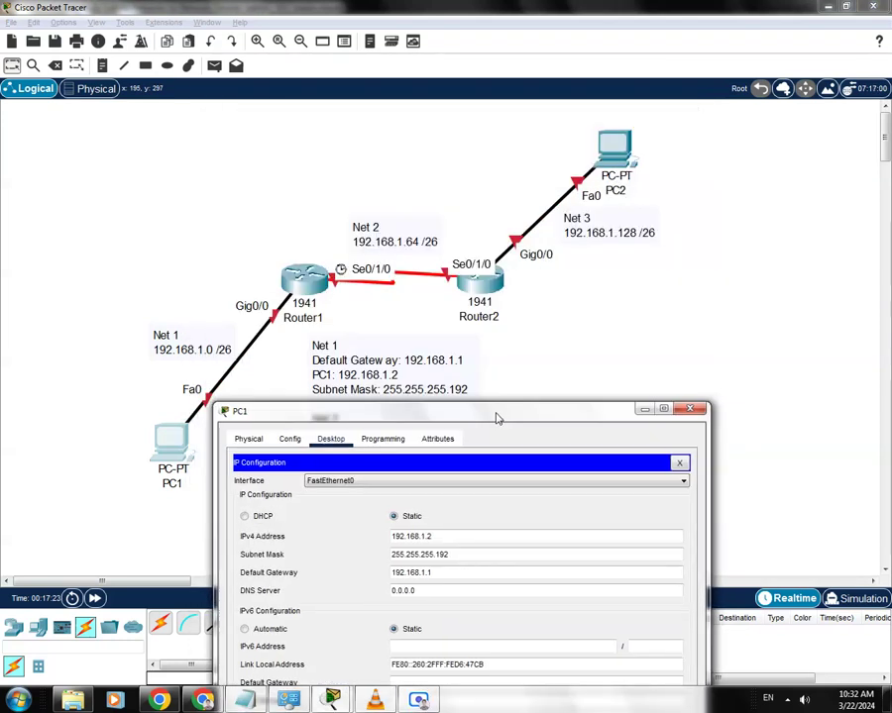
{"action": "left_click_drag", "start_coordinate": [416, 539], "coordinate": [393, 539]}
{"action": "left_click", "coordinate": [427, 556]}
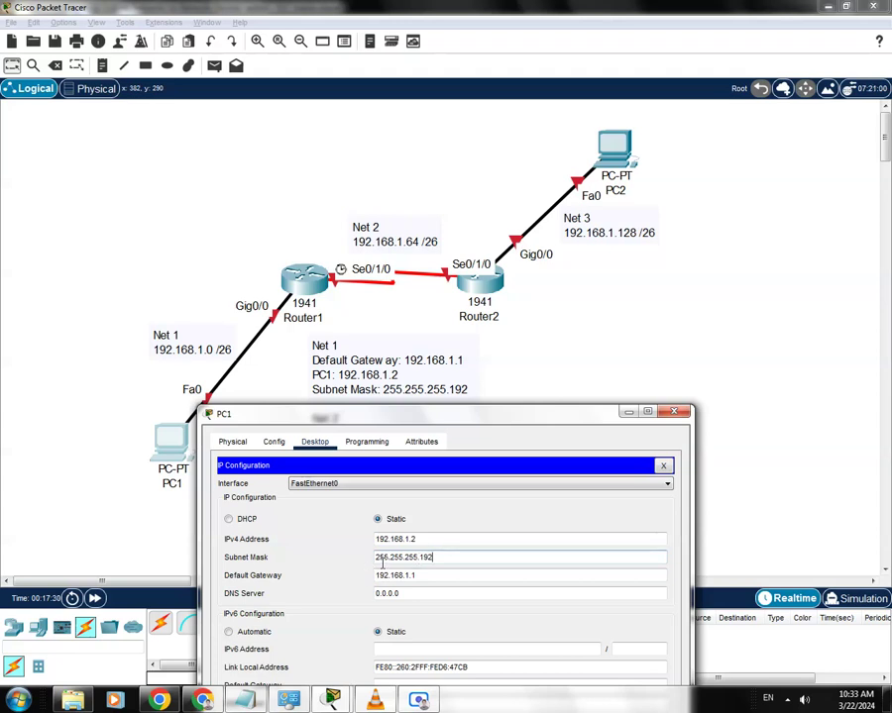
{"action": "left_click_drag", "start_coordinate": [446, 556], "coordinate": [358, 559]}
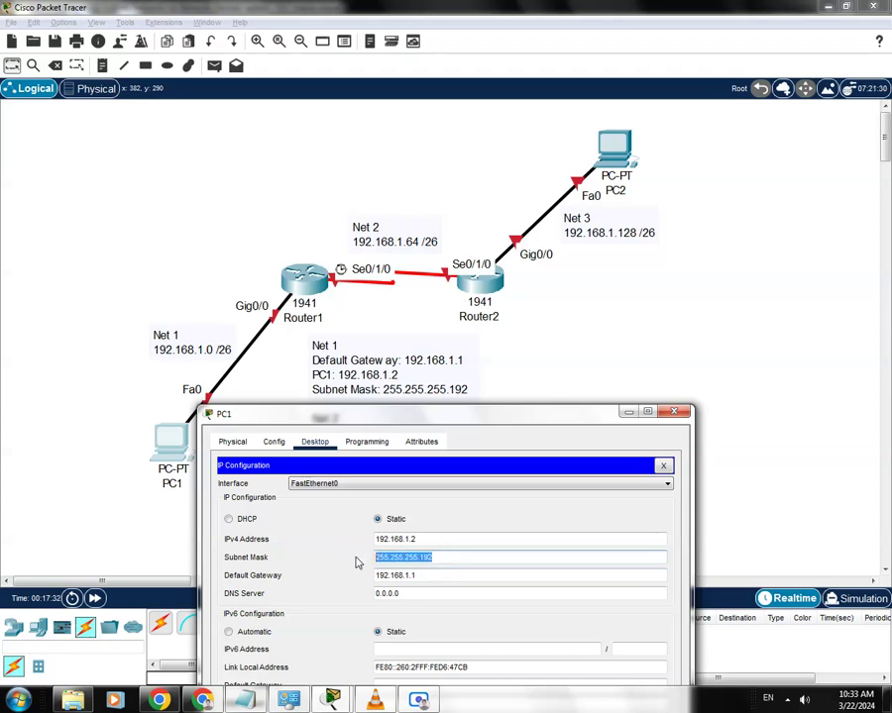
{"action": "left_click_drag", "start_coordinate": [414, 576], "coordinate": [370, 577]}
{"action": "left_click_drag", "start_coordinate": [418, 417], "coordinate": [392, 416]}
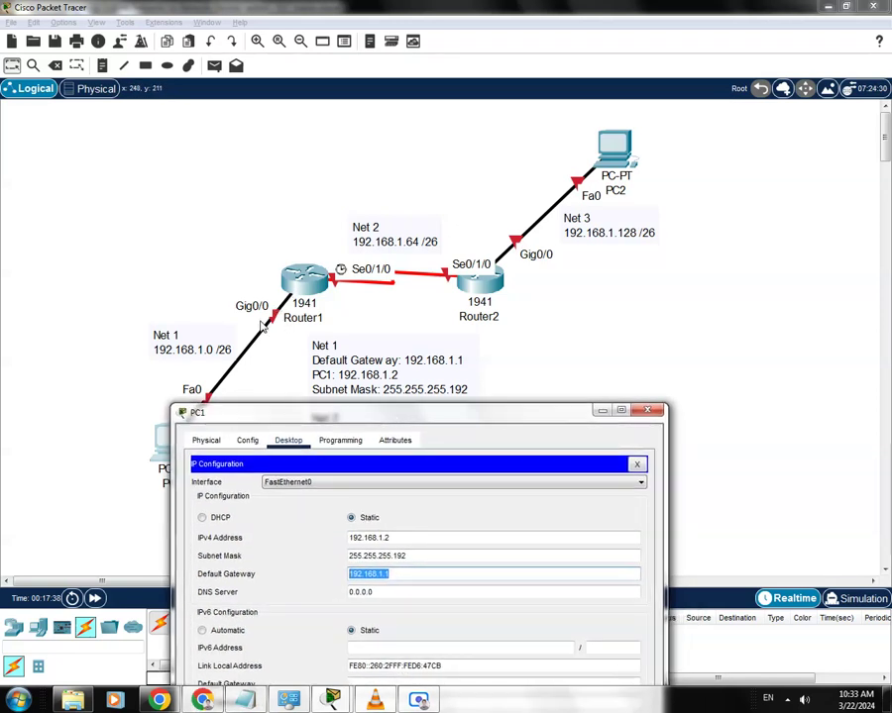
{"action": "left_click", "coordinate": [410, 572]}
{"action": "left_click_drag", "start_coordinate": [466, 420], "coordinate": [460, 183]}
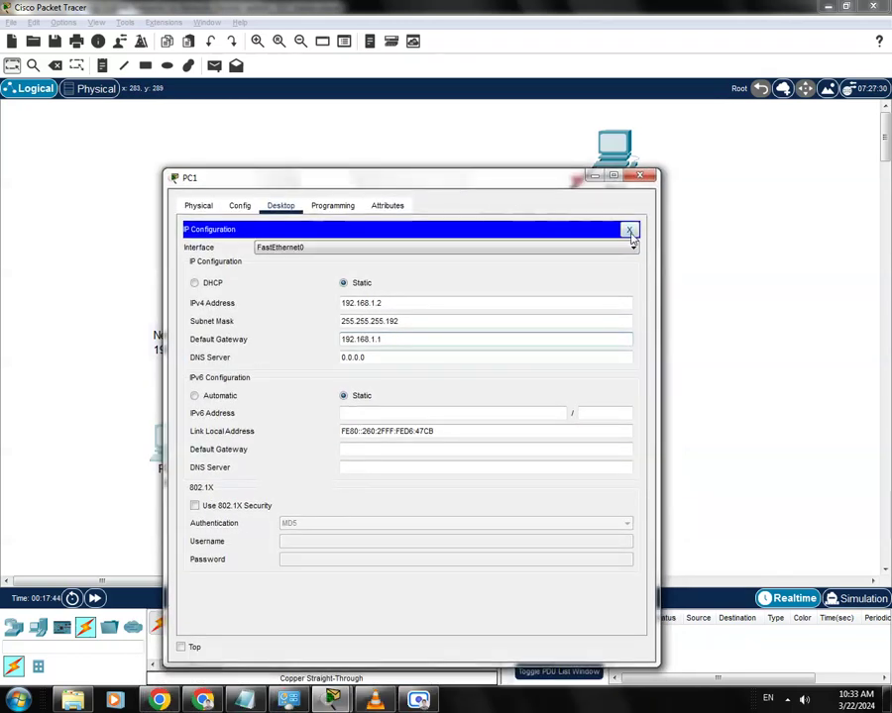
{"action": "left_click", "coordinate": [629, 231]}
{"action": "left_click", "coordinate": [635, 182]}
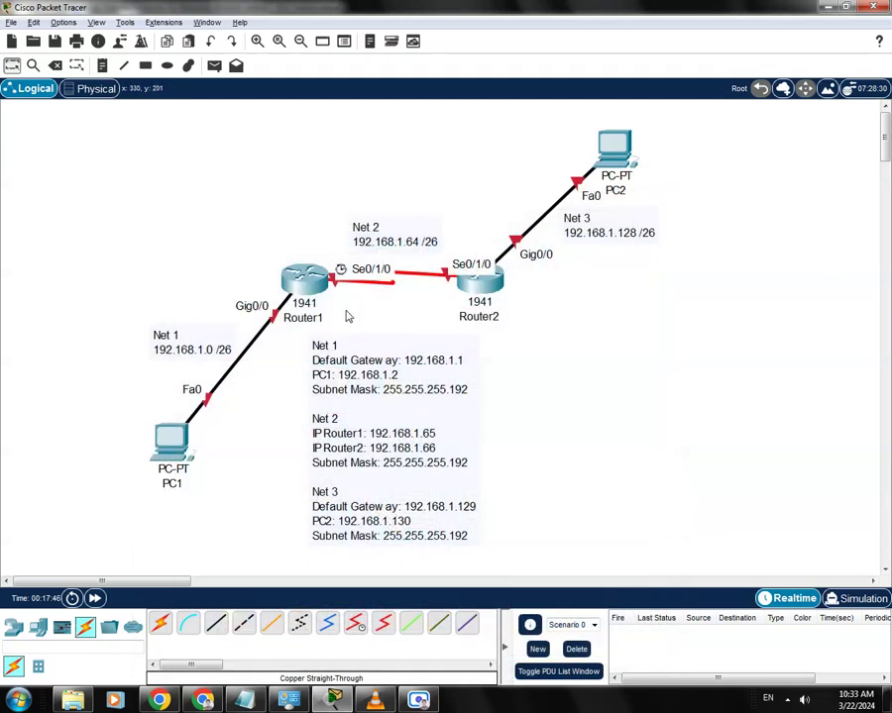
- Open Router1's command line and answer no to the initial configuration dialog
{"action": "left_click", "coordinate": [309, 285]}
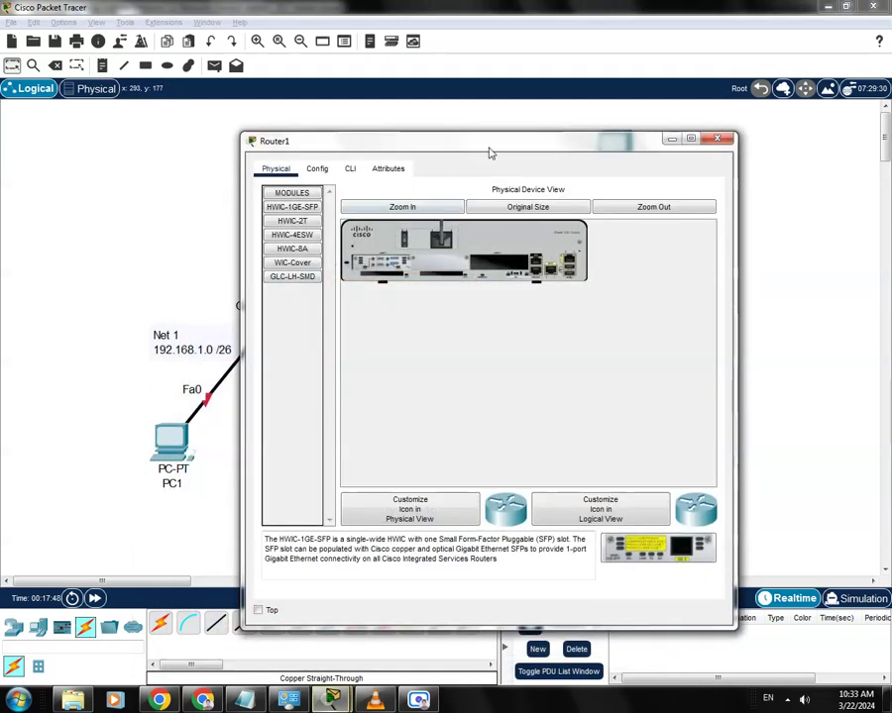
{"action": "left_click_drag", "start_coordinate": [487, 153], "coordinate": [469, 121]}
{"action": "left_click", "coordinate": [332, 141]}
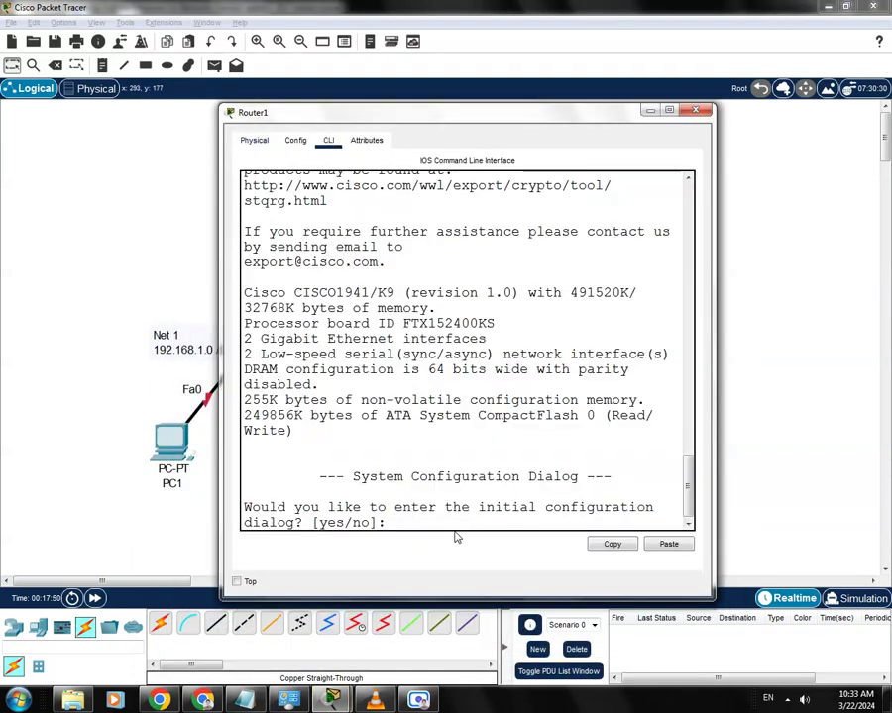
{"action": "type", "text": "no"}
{"action": "key", "text": "Return"}
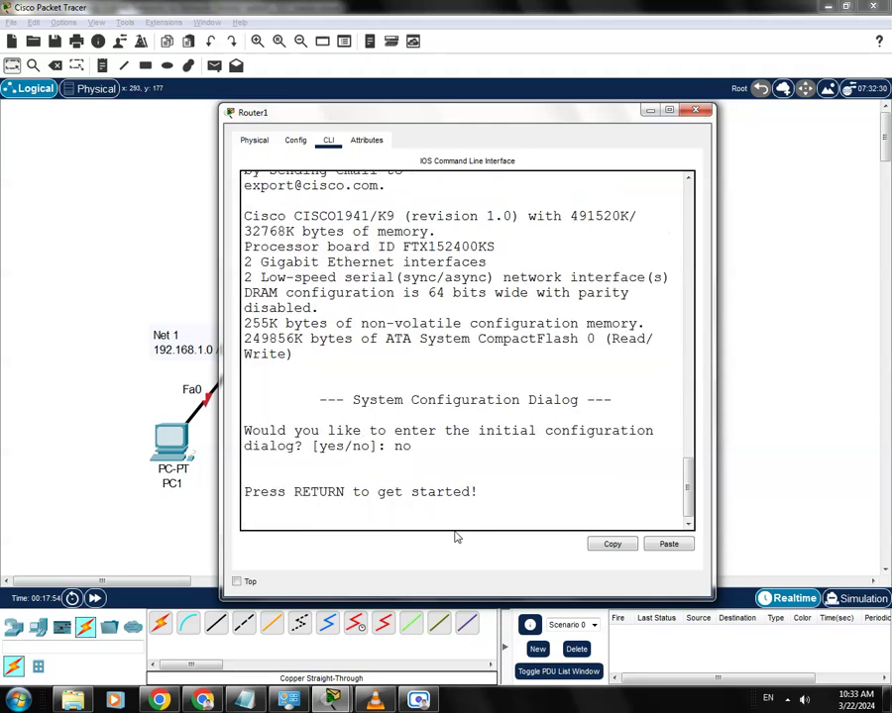
{"action": "key", "text": "Return"}
- Enter privileged mode on Router1 with enable and global configuration mode with conf t
{"action": "type", "text": "enable"}
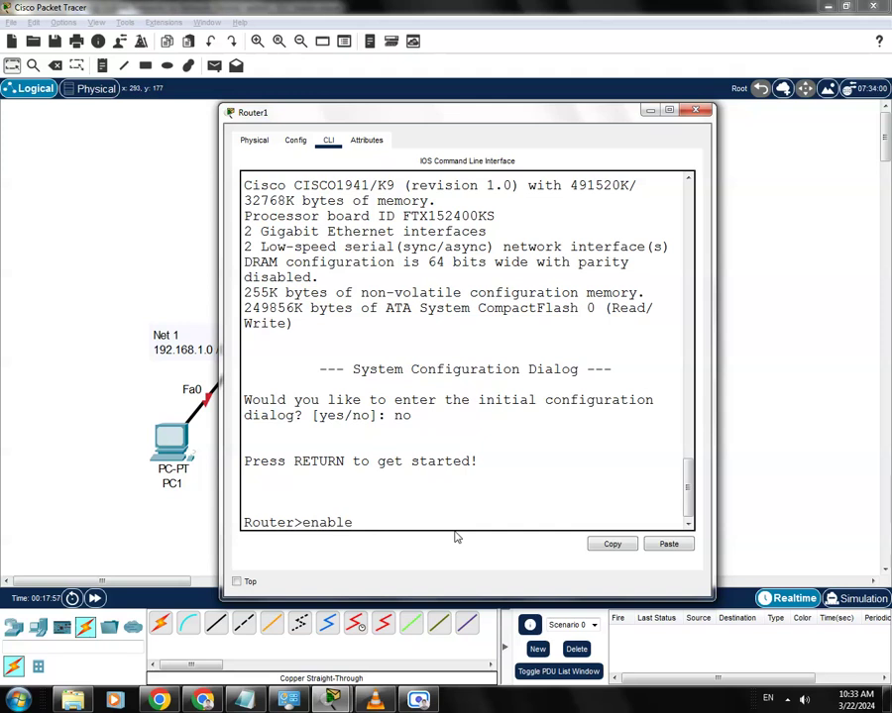
{"action": "key", "text": "Return"}
{"action": "type", "text": "conf t"}
{"action": "key", "text": "Return"}
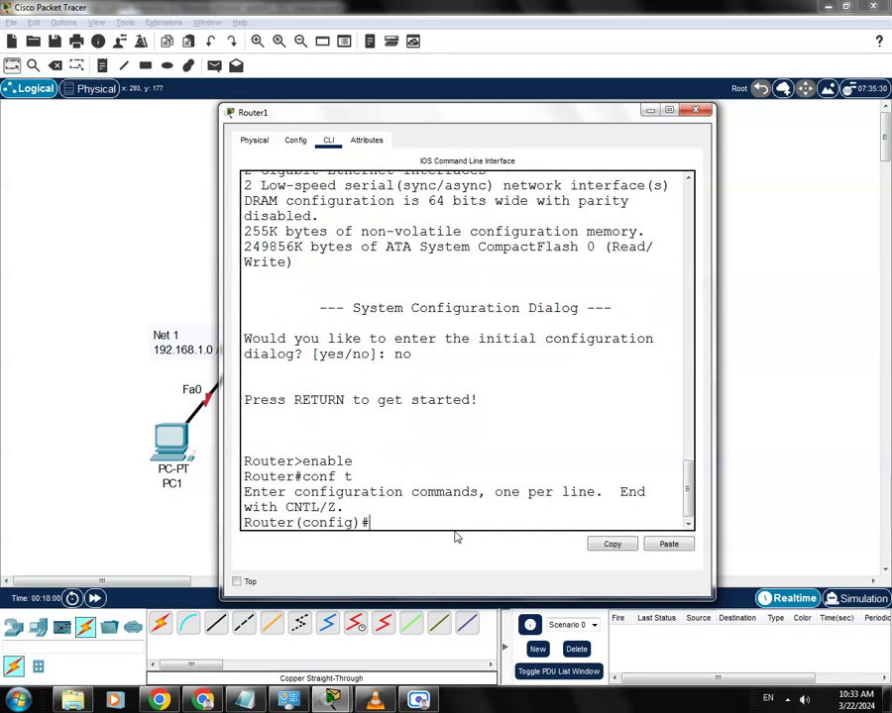
- Enter Router1's serial interface s0/1/0 and set its clock rate to 128000
{"action": "left_click_drag", "start_coordinate": [525, 112], "coordinate": [546, 364]}
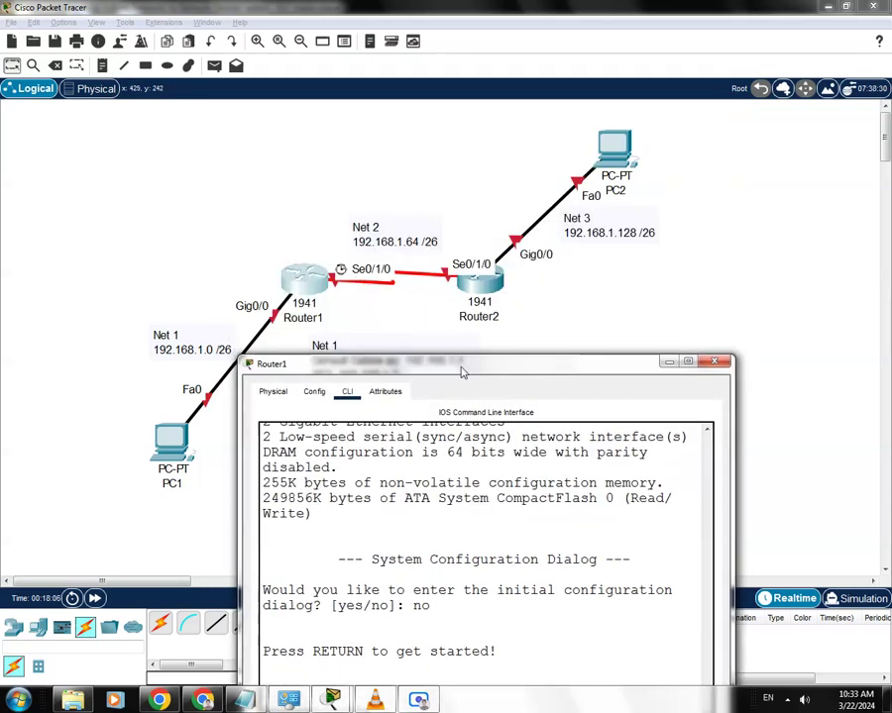
{"action": "left_click_drag", "start_coordinate": [461, 367], "coordinate": [424, 161]}
{"action": "type", "text": "nt"}
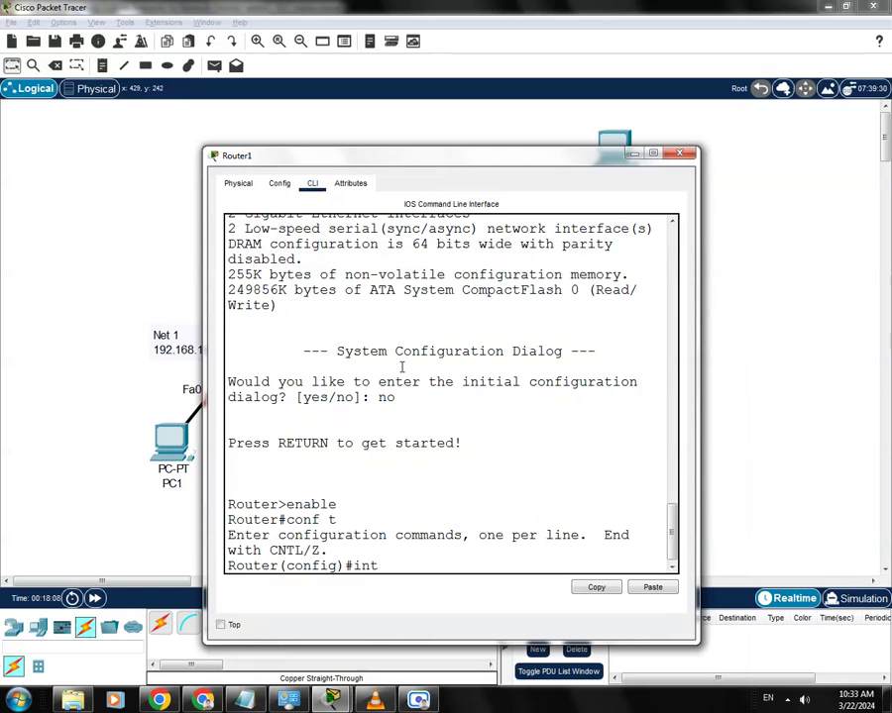
{"action": "type", "text": " d0/1/0"}
{"action": "key", "text": "Return"}
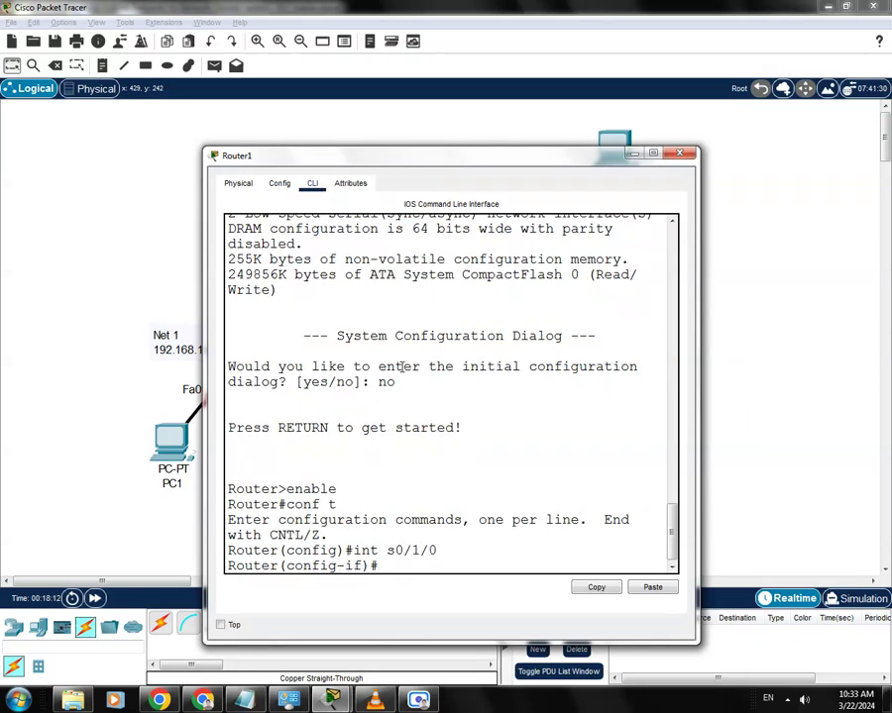
{"action": "left_click_drag", "start_coordinate": [494, 166], "coordinate": [493, 373]}
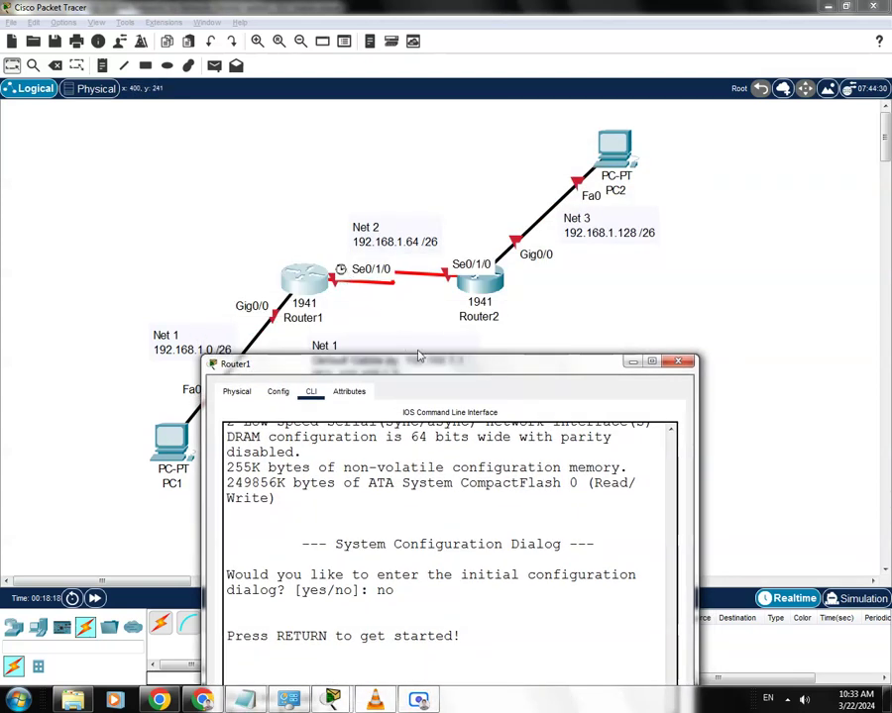
{"action": "left_click_drag", "start_coordinate": [448, 373], "coordinate": [425, 160]}
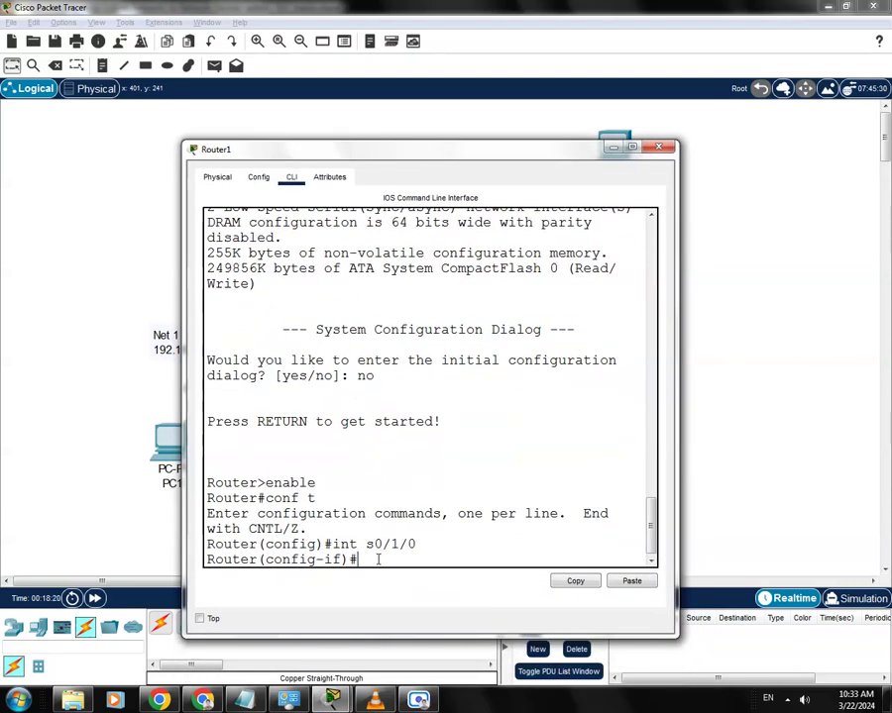
{"action": "type", "text": "clock rate 12800"}
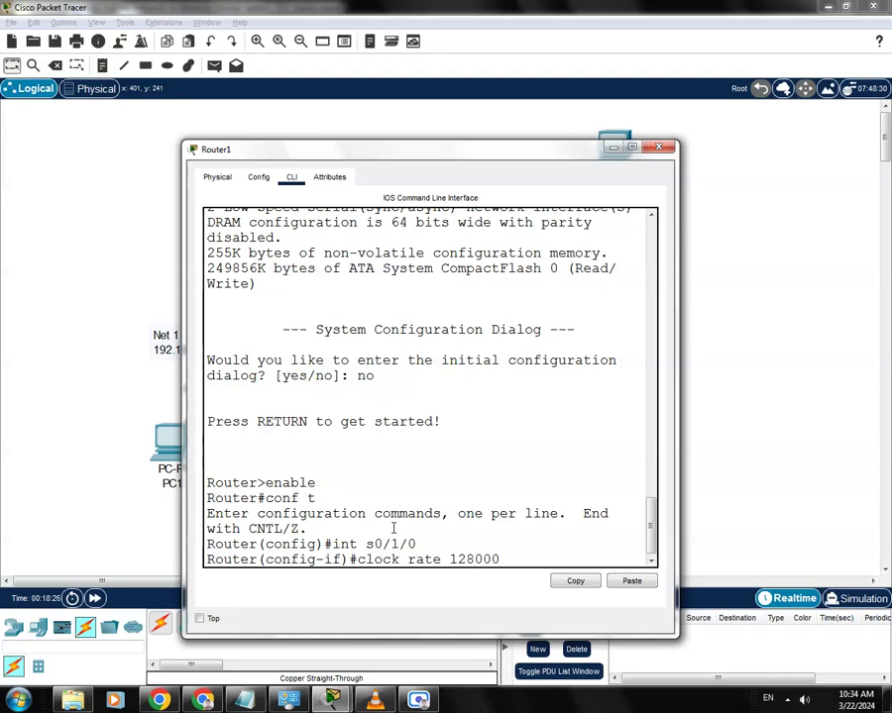
{"action": "type", "text": "0"}
{"action": "key", "text": "Return"}
- Assign IP address 192.168.1.65 with mask 255.255.255.192 to Router1's serial interface s0/1/0
{"action": "type", "text": "ip address 192.168.1.65"}
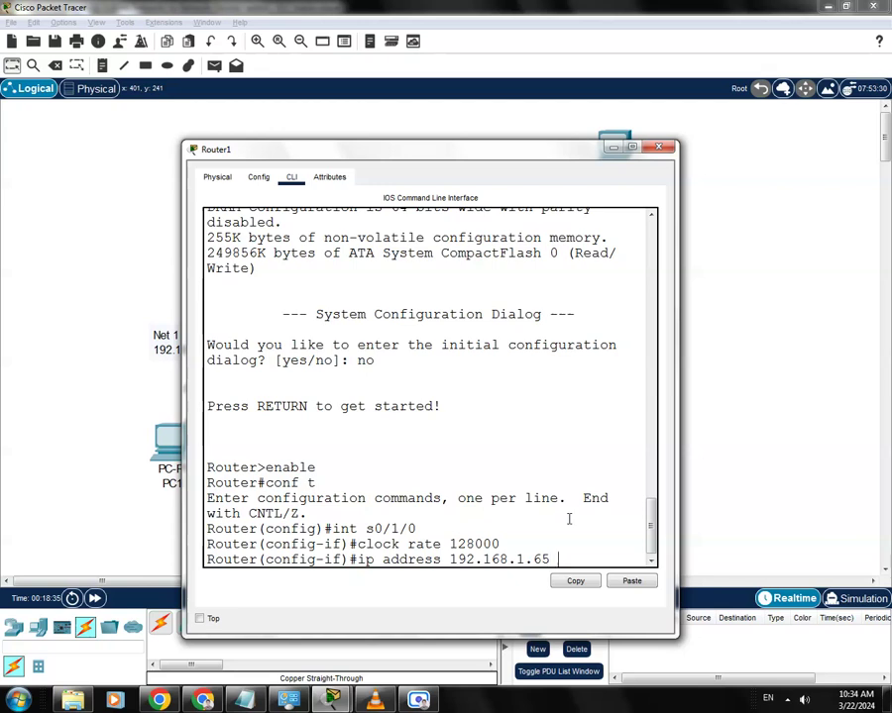
{"action": "left_click_drag", "start_coordinate": [674, 407], "coordinate": [759, 435]}
{"action": "type", "text": "1.65 255.255.255.192"}
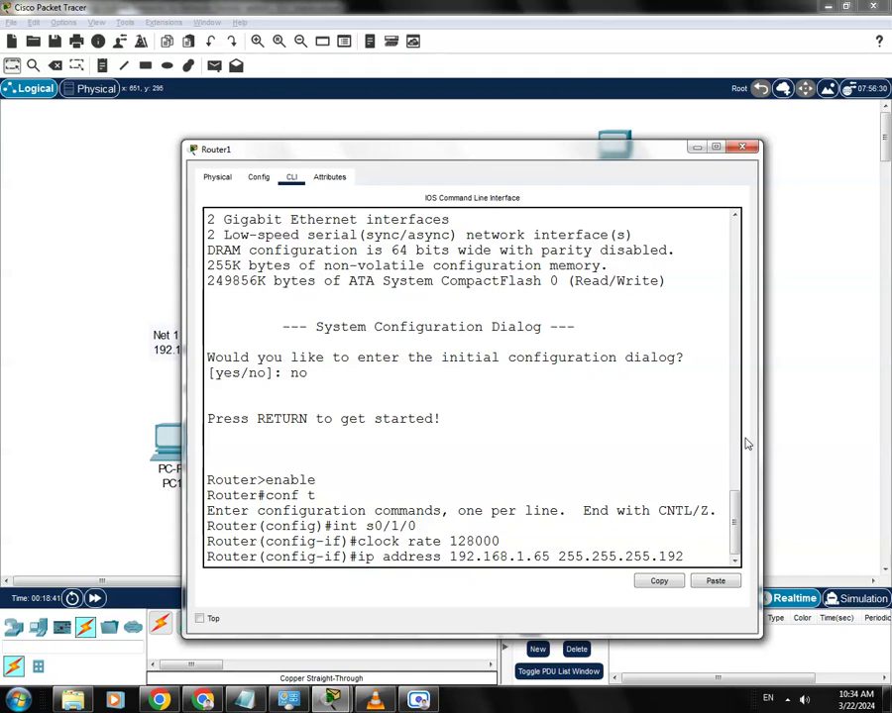
{"action": "left_click_drag", "start_coordinate": [575, 161], "coordinate": [578, 535]}
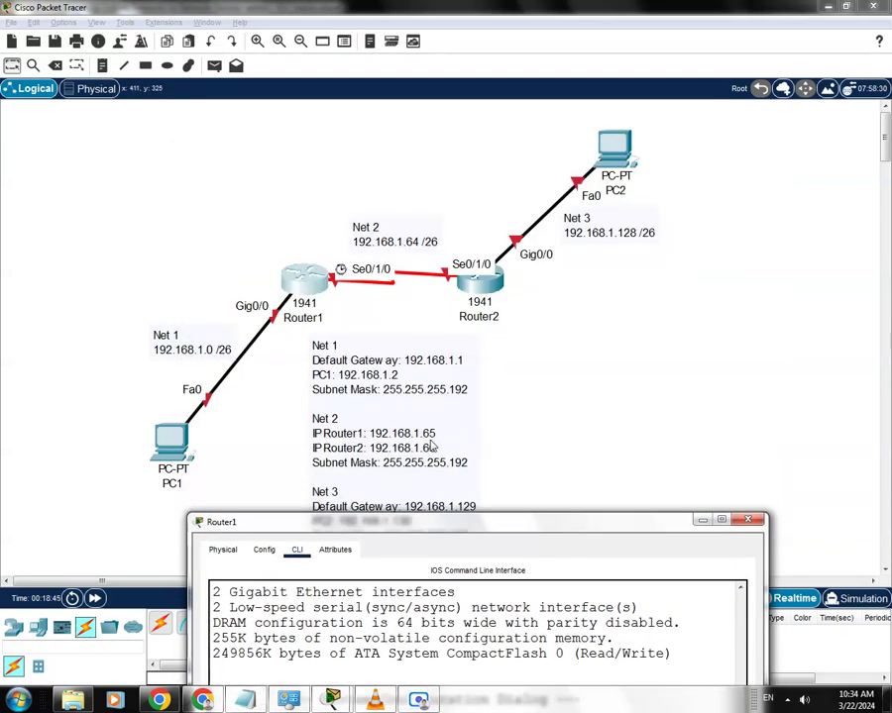
{"action": "left_click_drag", "start_coordinate": [525, 522], "coordinate": [502, 190]}
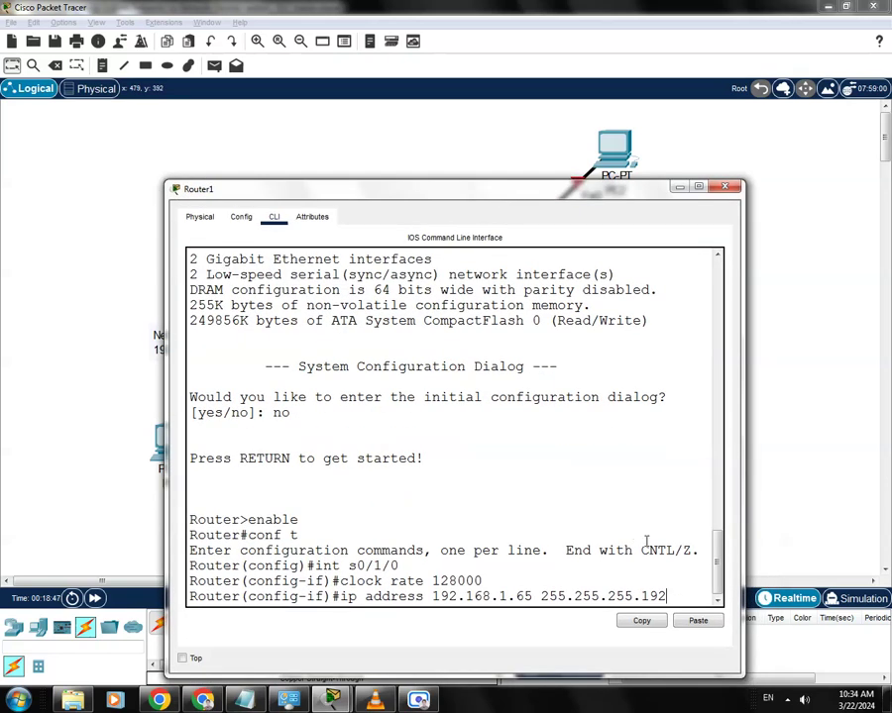
{"action": "key", "text": "Return"}
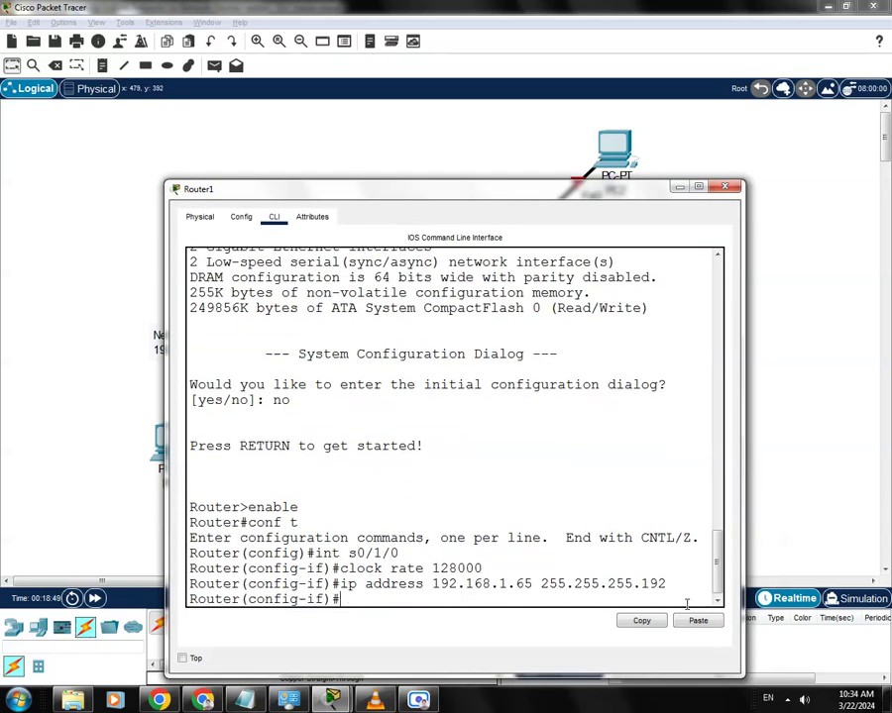
- Enable Router1's serial interface s0/1/0 with the no shutdown command
{"action": "type", "text": "no shut"}
{"action": "key", "text": "Tab"}
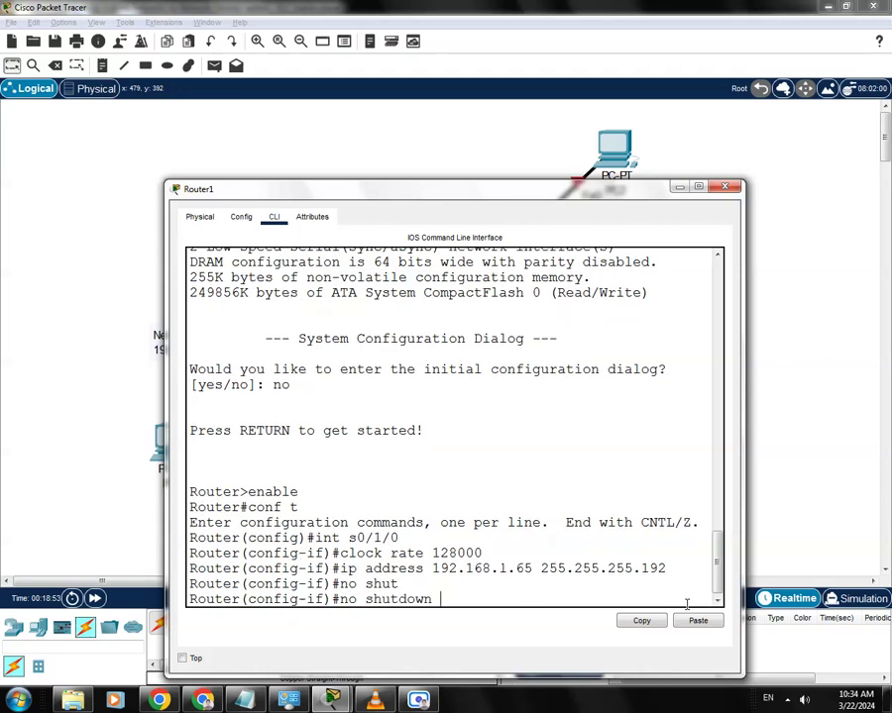
{"action": "key", "text": "Return"}
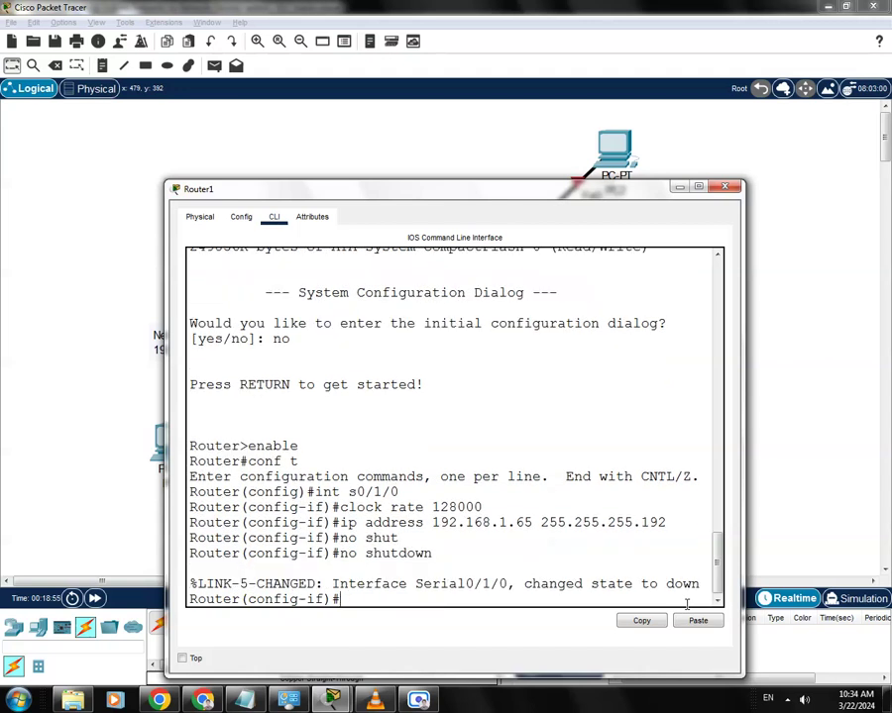
{"action": "key", "text": "Return"}
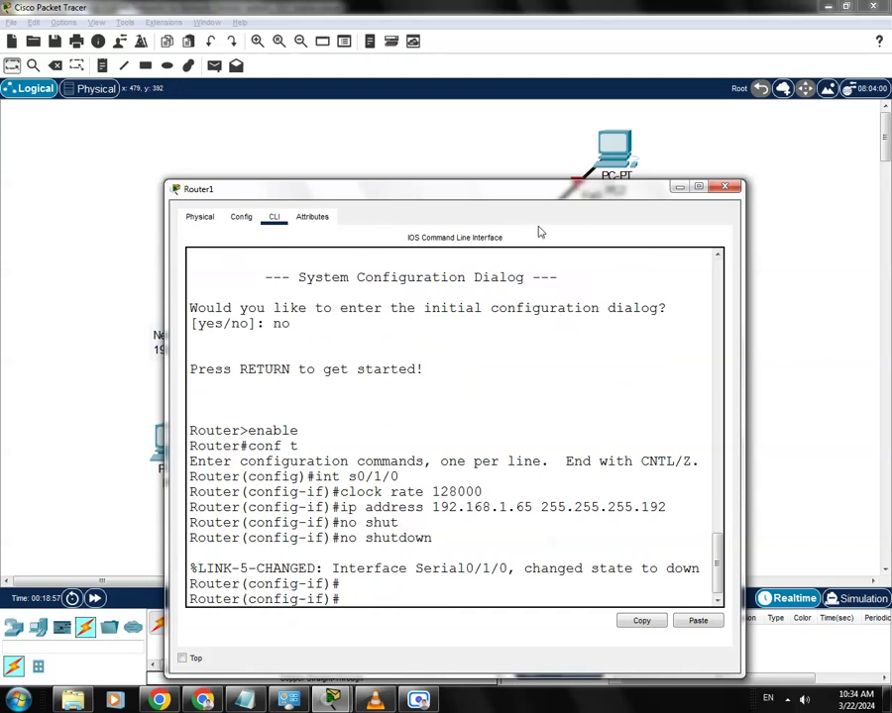
- Enter Router1's interface g0/0 and assign it IP address 192.168.1.1 with mask 255.255.255.192
{"action": "left_click_drag", "start_coordinate": [545, 200], "coordinate": [562, 404]}
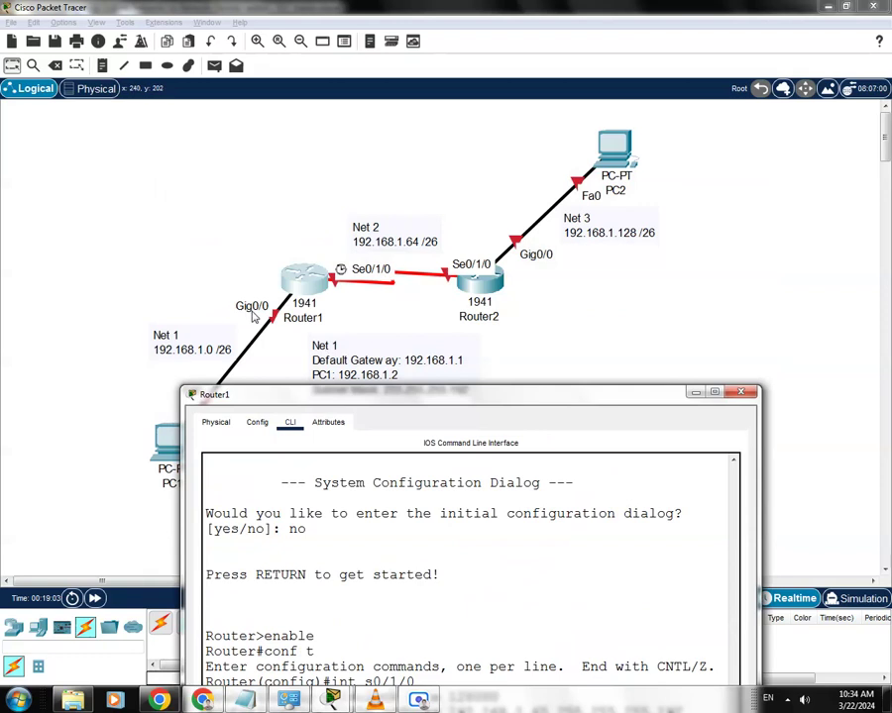
{"action": "left_click_drag", "start_coordinate": [391, 397], "coordinate": [386, 511]}
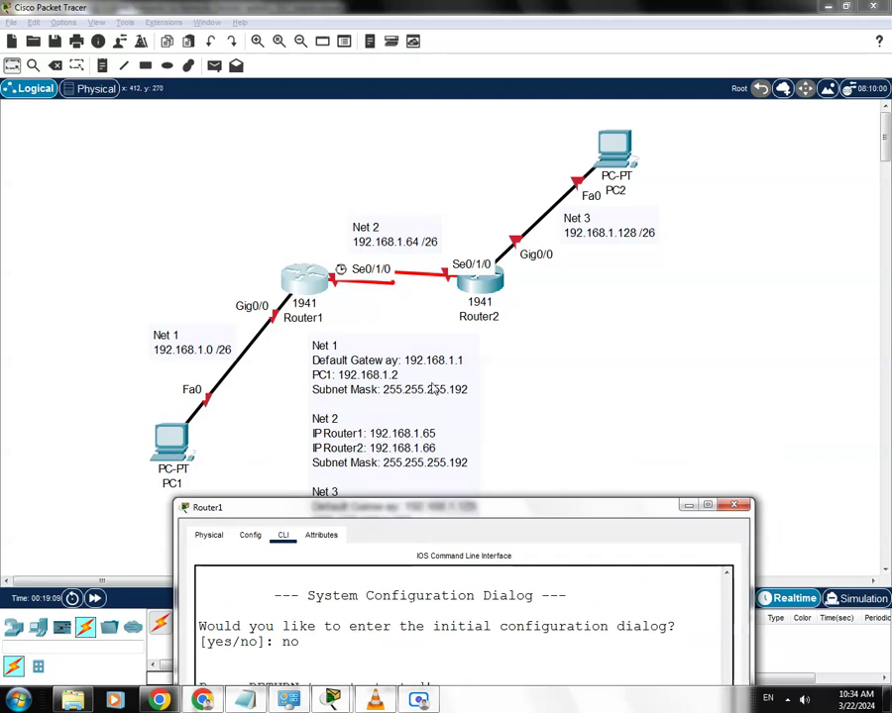
{"action": "left_click_drag", "start_coordinate": [532, 513], "coordinate": [496, 145]}
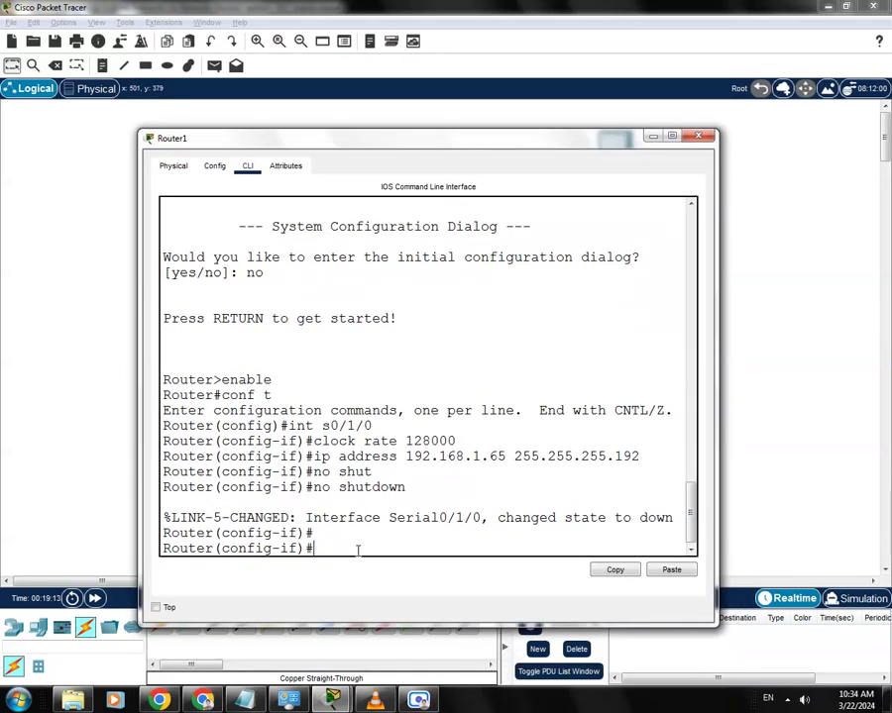
{"action": "type", "text": "nt g0/0"}
{"action": "key", "text": "Return"}
{"action": "type", "text": "ip address 192.168.1.1"}
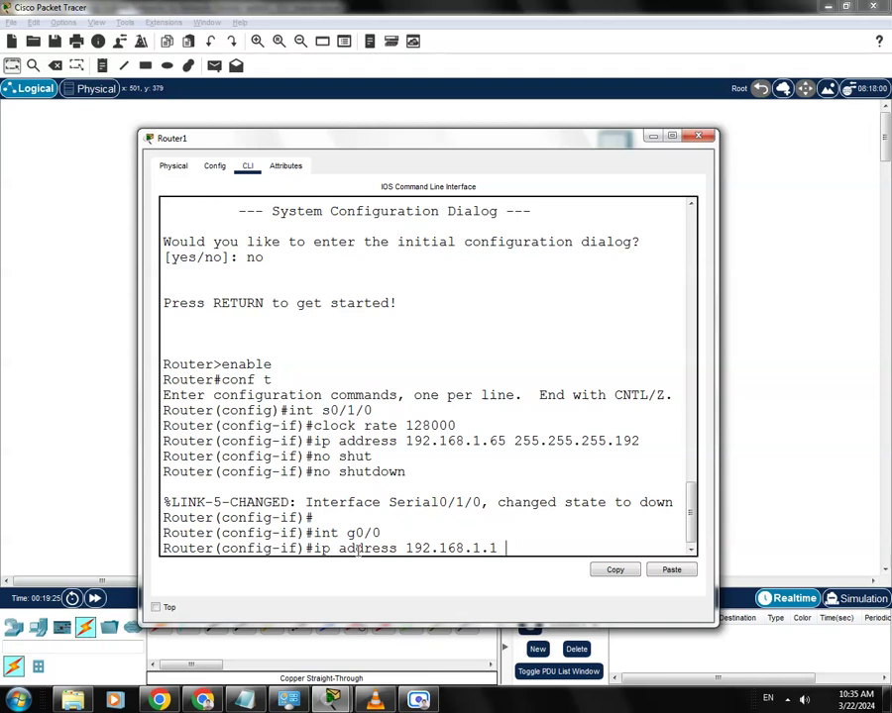
{"action": "type", "text": "255.255.255.192"}
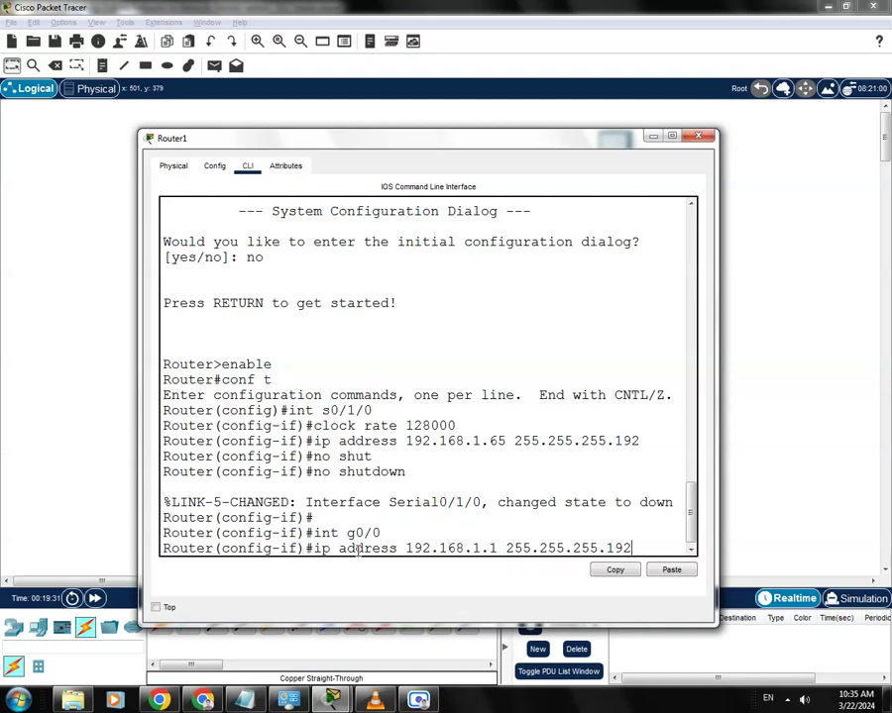
{"action": "key", "text": "Return"}
- Enable Router1's interface g0/0 with no shutdown and save the router configuration with do wr
{"action": "type", "text": "no shutdown"}
{"action": "key", "text": "Tab"}
{"action": "key", "text": "Return"}
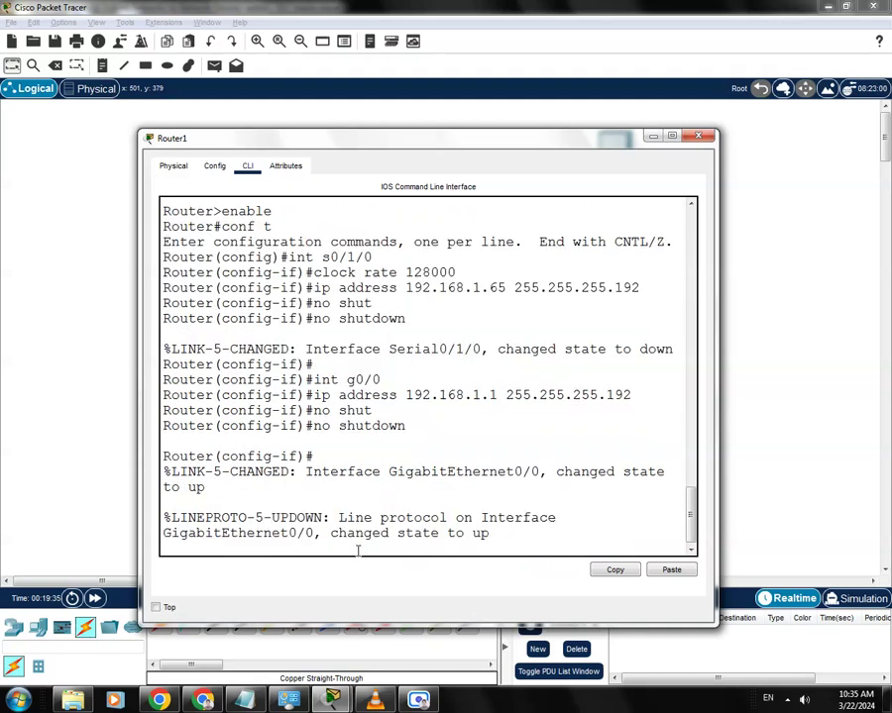
{"action": "key", "text": "Return"}
{"action": "type", "text": "do wr"}
{"action": "key", "text": "Return"}
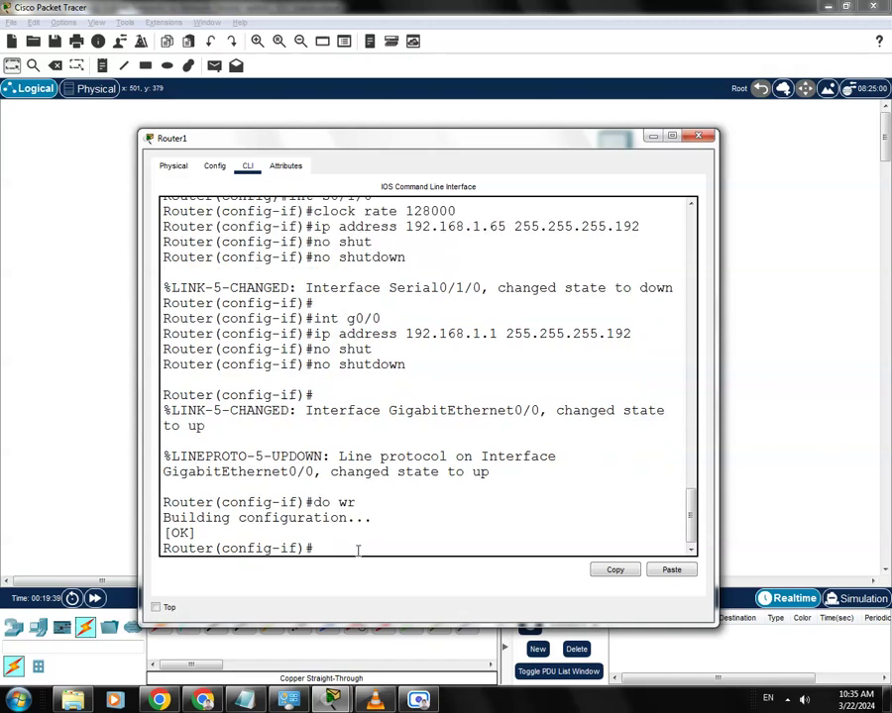
- Close Router1's window, open Router2's command line and answer no to the initial configuration dialog
{"action": "mouse_move", "coordinate": [513, 143]}
{"action": "left_mouse_down"}
{"action": "mouse_move", "coordinate": [545, 537]}
{"action": "mouse_move", "coordinate": [515, 213]}
{"action": "mouse_move", "coordinate": [523, 144]}
{"action": "left_mouse_up"}
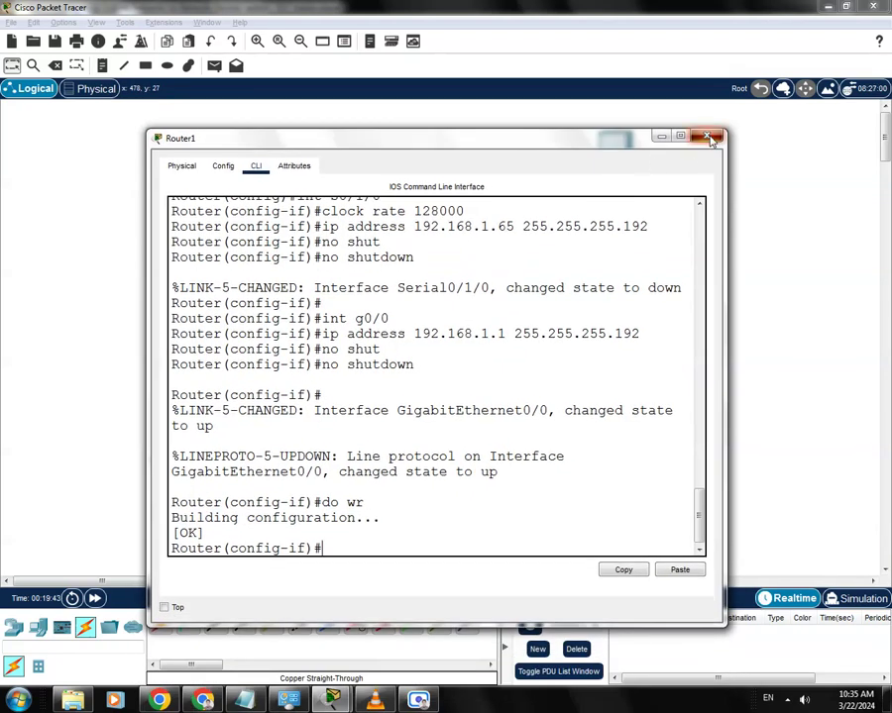
{"action": "left_click", "coordinate": [699, 136]}
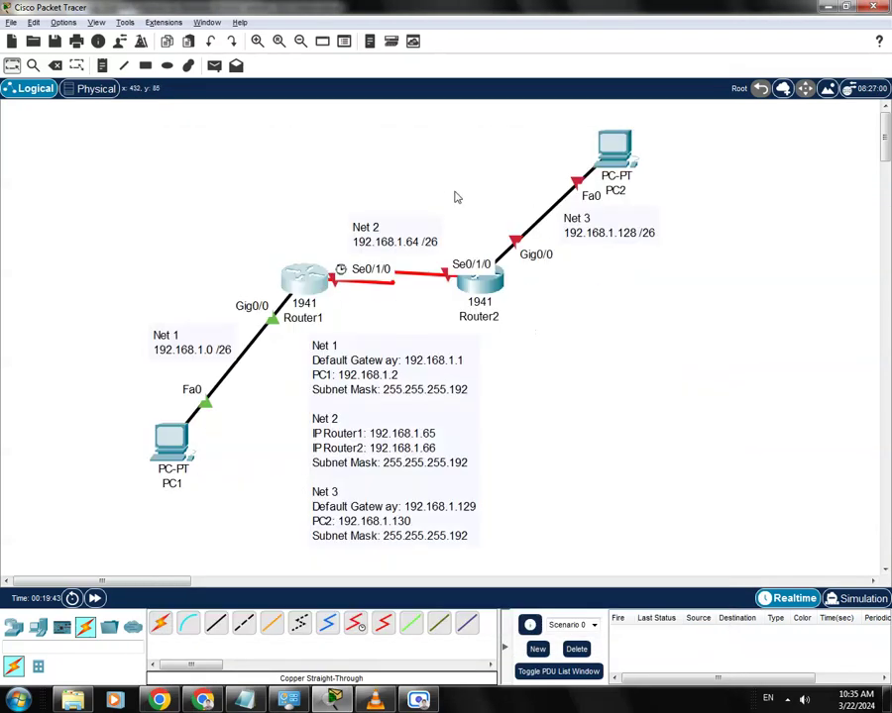
{"action": "left_click", "coordinate": [486, 287]}
{"action": "left_click_drag", "start_coordinate": [532, 159], "coordinate": [576, 128]}
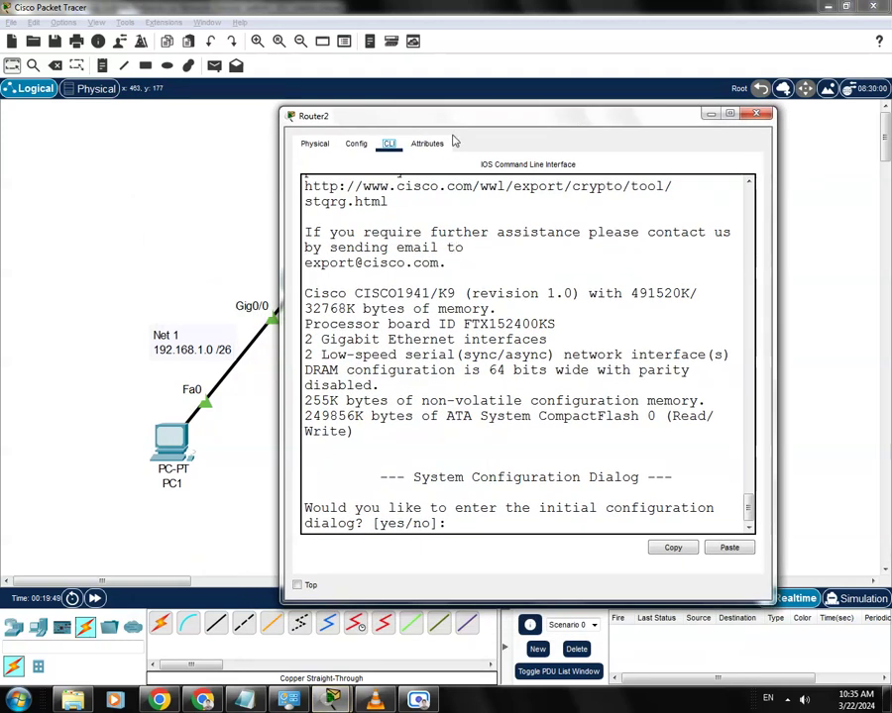
{"action": "left_click_drag", "start_coordinate": [458, 119], "coordinate": [459, 108]}
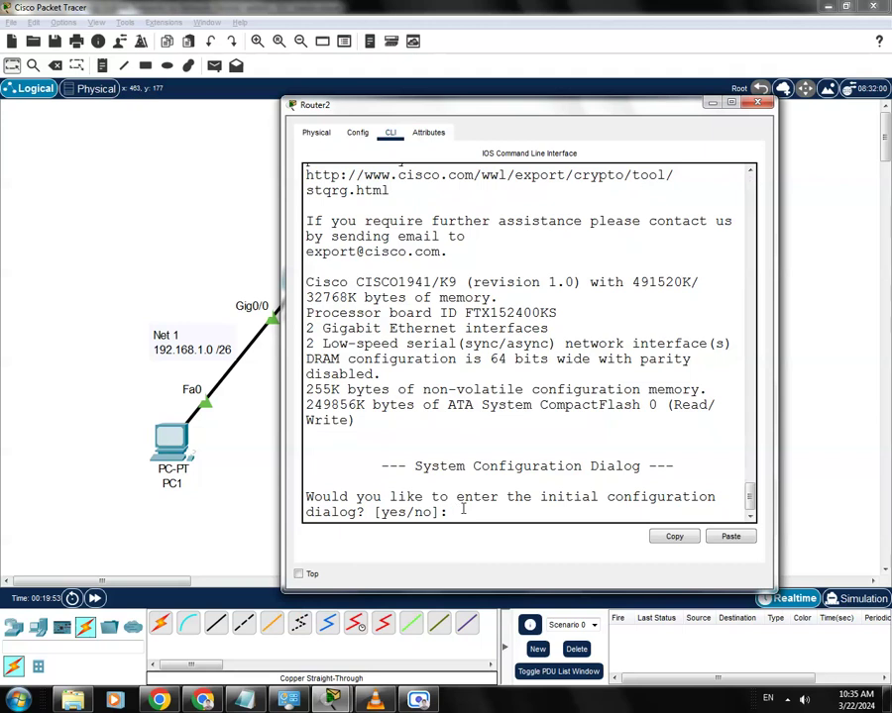
{"action": "key", "text": "Return"}
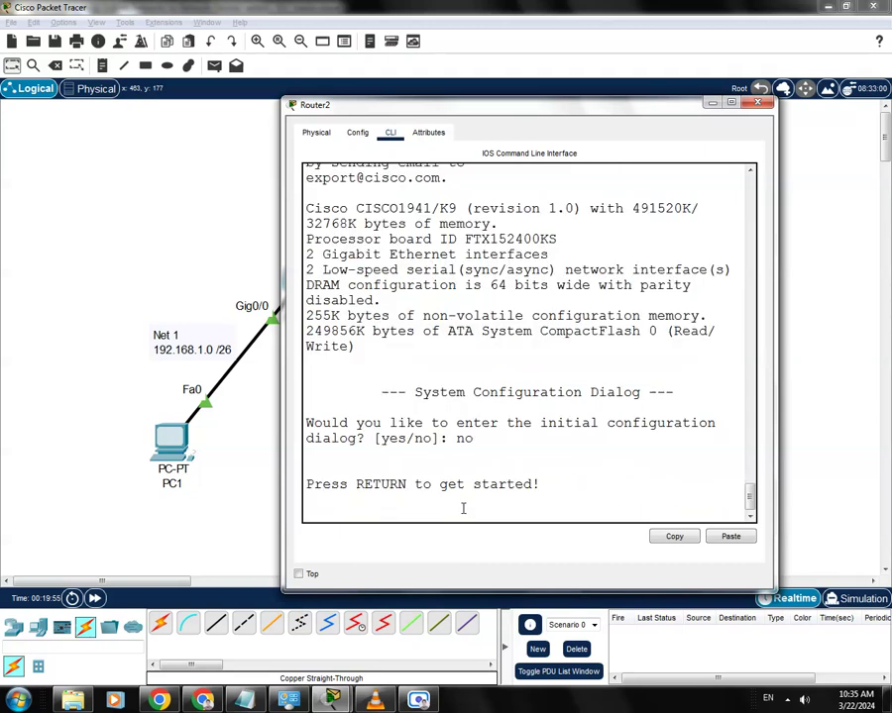
- Enter privileged mode on Router2 with enable and start global configuration with conf t
{"action": "key", "text": "Return"}
{"action": "type", "text": "ena"}
{"action": "key", "text": "BackSpace"}
{"action": "type", "text": "ble"}
{"action": "key", "text": "Return"}
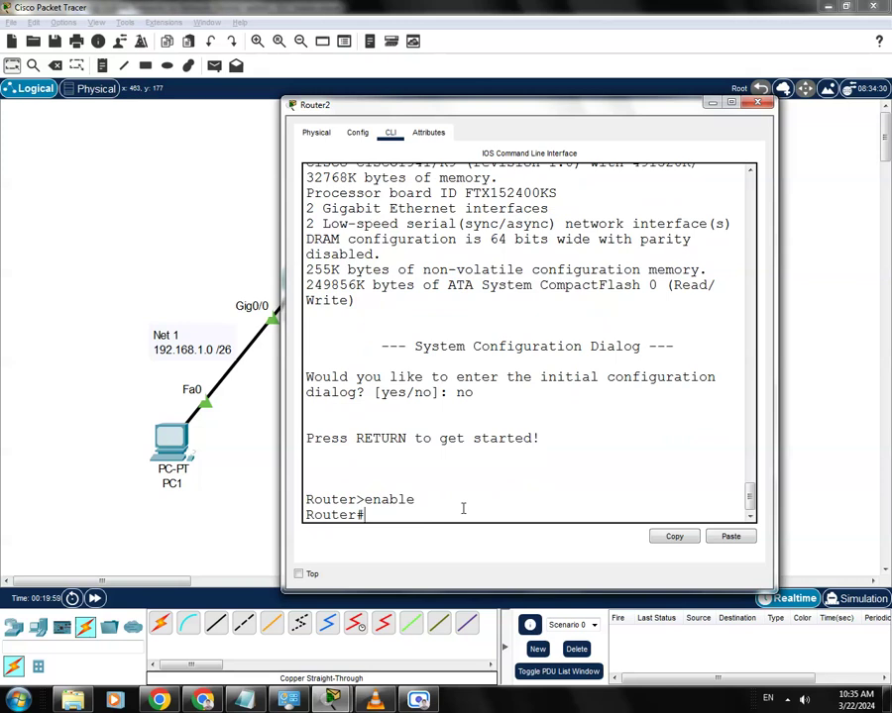
{"action": "type", "text": "con"}
{"action": "type", "text": "f t"}
{"action": "key", "text": "Return"}
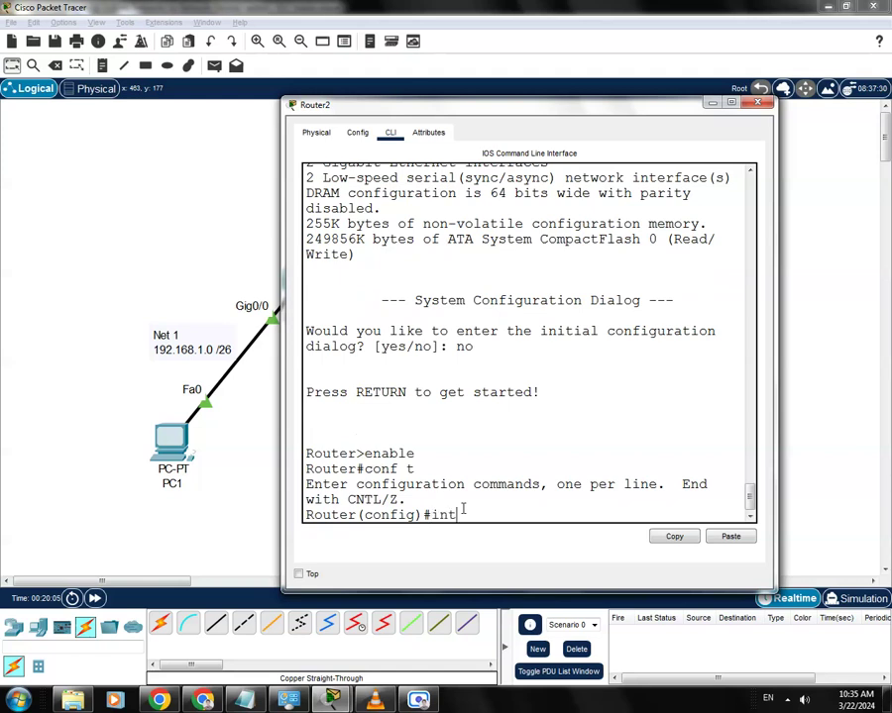
- Check Router2's serial port and Net 2 address in the topology, and enter its interface configuration with int s0/1/0
{"action": "type", "text": "int s0/1/0"}
{"action": "left_click_drag", "start_coordinate": [572, 106], "coordinate": [584, 379]}
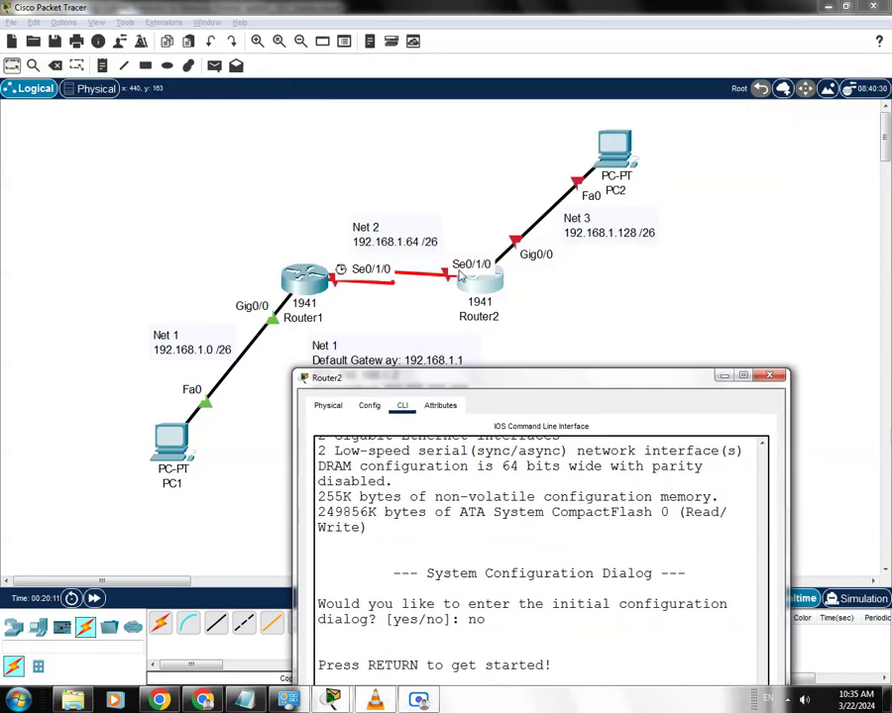
{"action": "left_click_drag", "start_coordinate": [527, 382], "coordinate": [502, 524]}
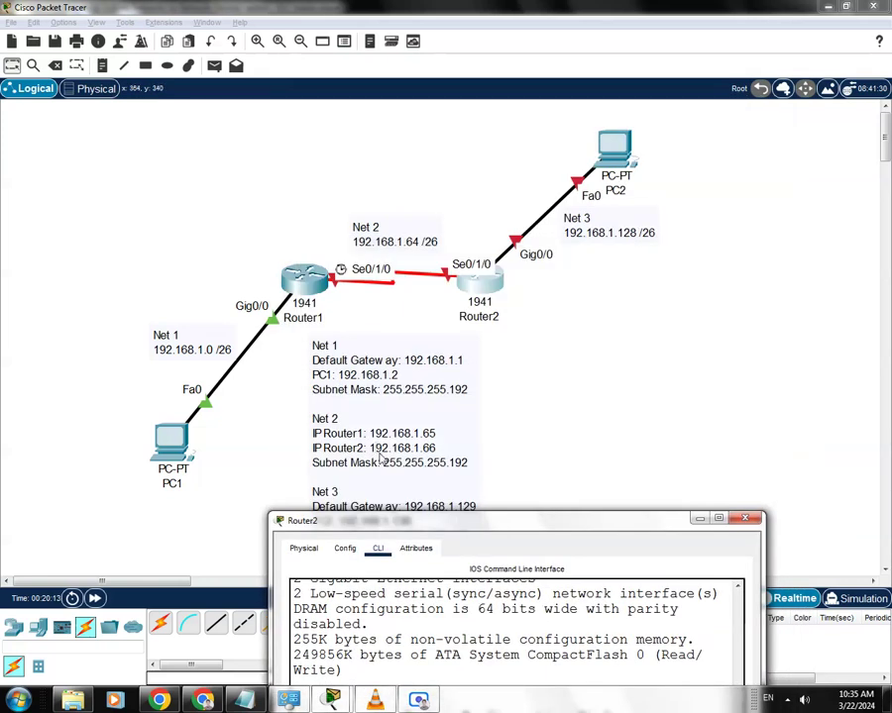
{"action": "left_click_drag", "start_coordinate": [516, 528], "coordinate": [498, 395]}
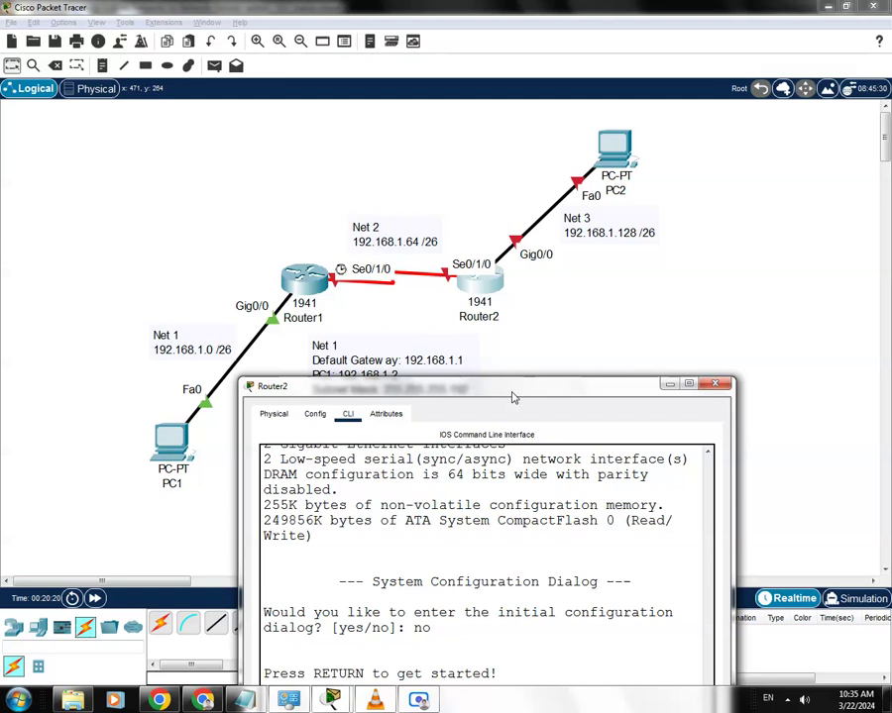
{"action": "left_click_drag", "start_coordinate": [514, 397], "coordinate": [483, 145]}
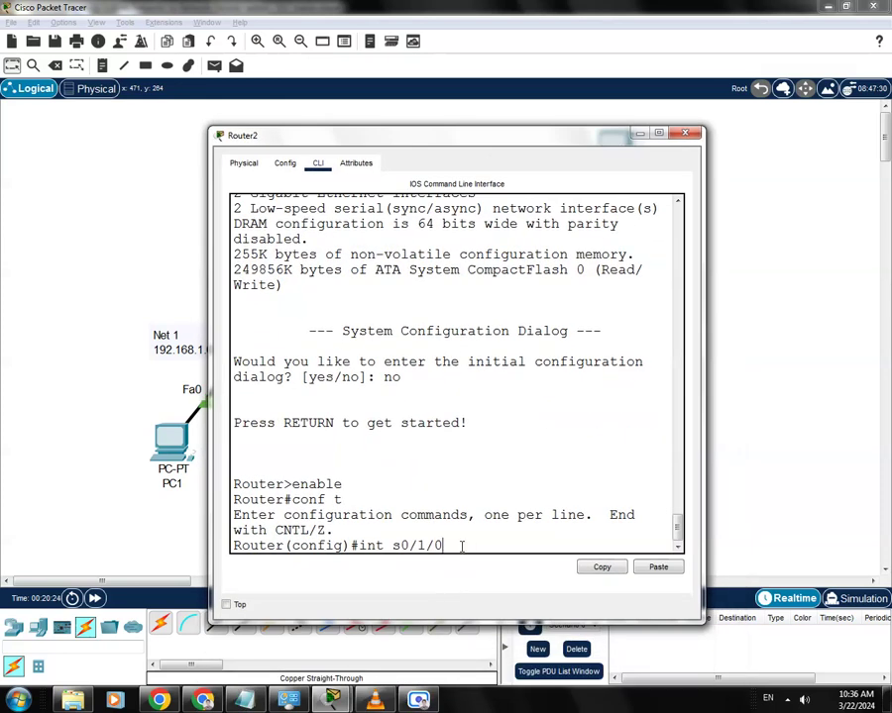
{"action": "key", "text": "Return"}
- Assign IP address 192.168.1.66 with mask 255.255.255.192 to Router2's serial interface s0/1/0
{"action": "type", "text": "ip add"}
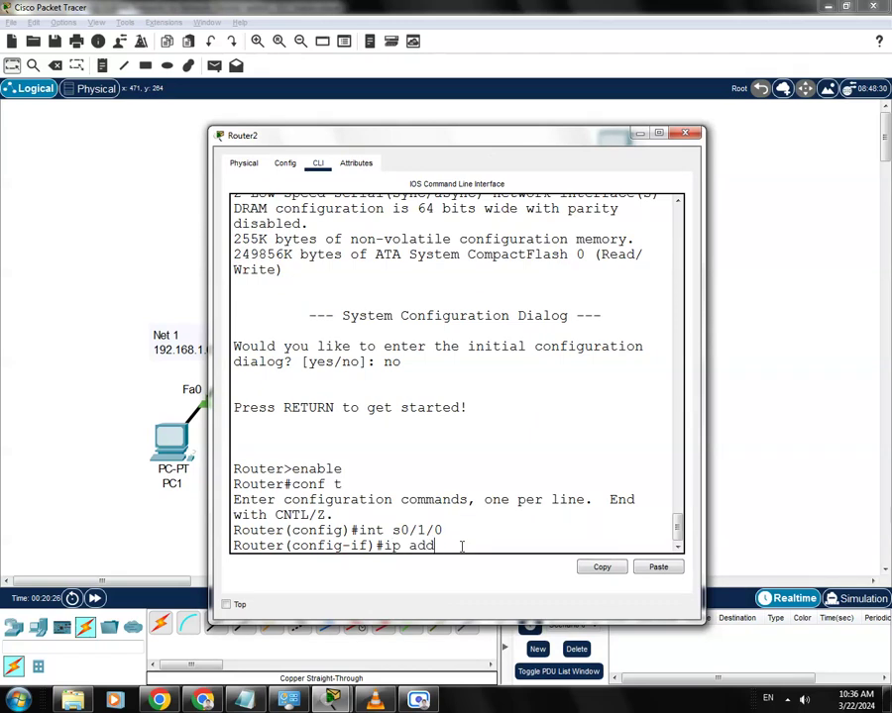
{"action": "type", "text": "ress 192.168.1.66"}
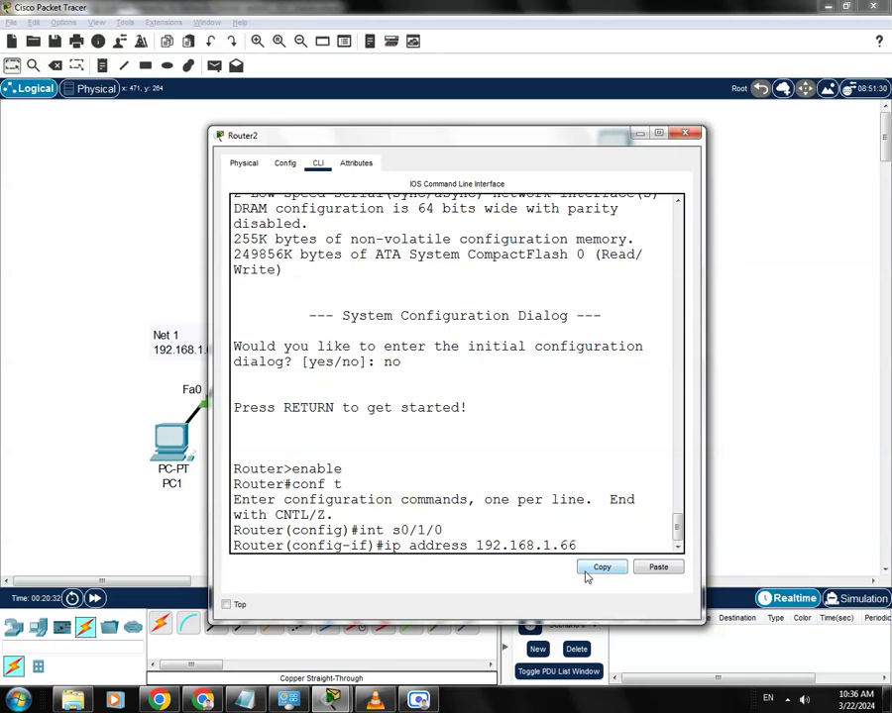
{"action": "left_click_drag", "start_coordinate": [708, 439], "coordinate": [819, 436]}
{"action": "type", "text": "55.255.255."}
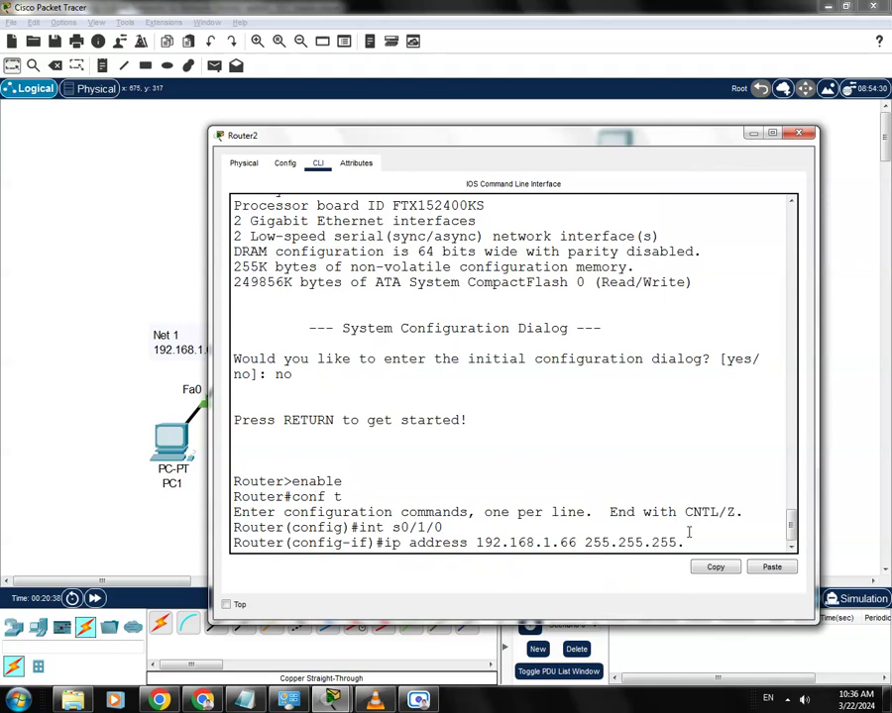
{"action": "key", "text": "Return"}
- Enable Router2's serial interface s0/1/0 with the no shutdown command
{"action": "type", "text": "no shut"}
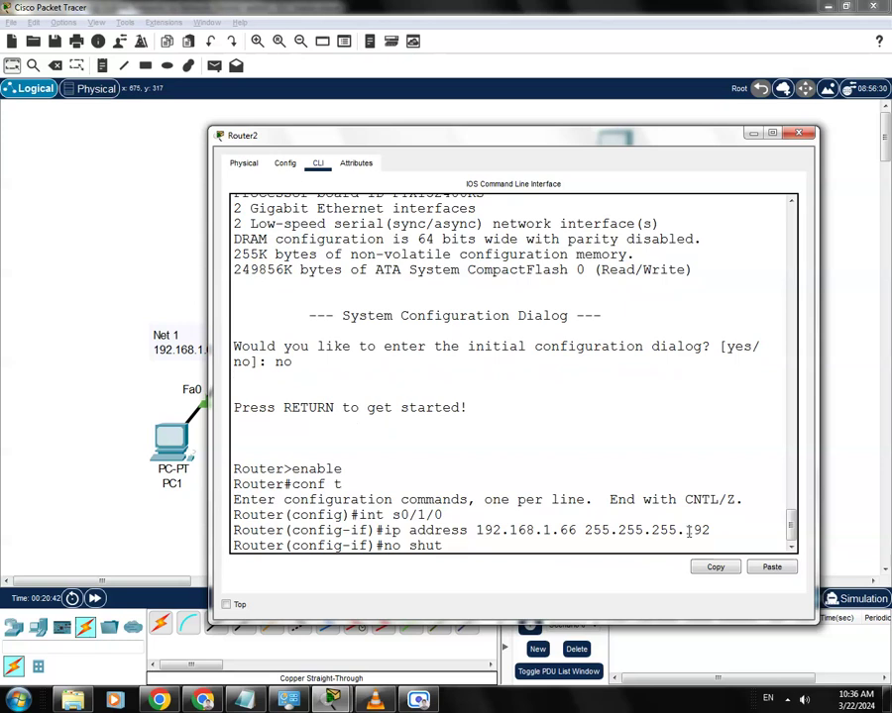
{"action": "key", "text": "Tab"}
{"action": "key", "text": "Return"}
{"action": "key", "text": "Return"}
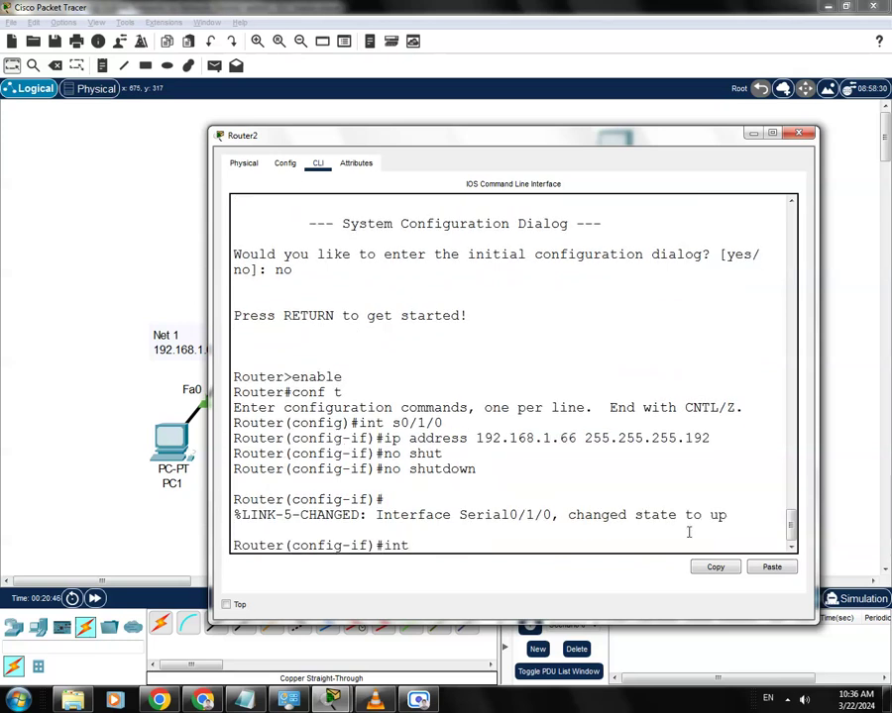
- Enter Router2's interface g0/0 and assign it IP address 192.168.1.129 with mask 255.255.255.192
{"action": "type", "text": "int g0/0"}
{"action": "key", "text": "Return"}
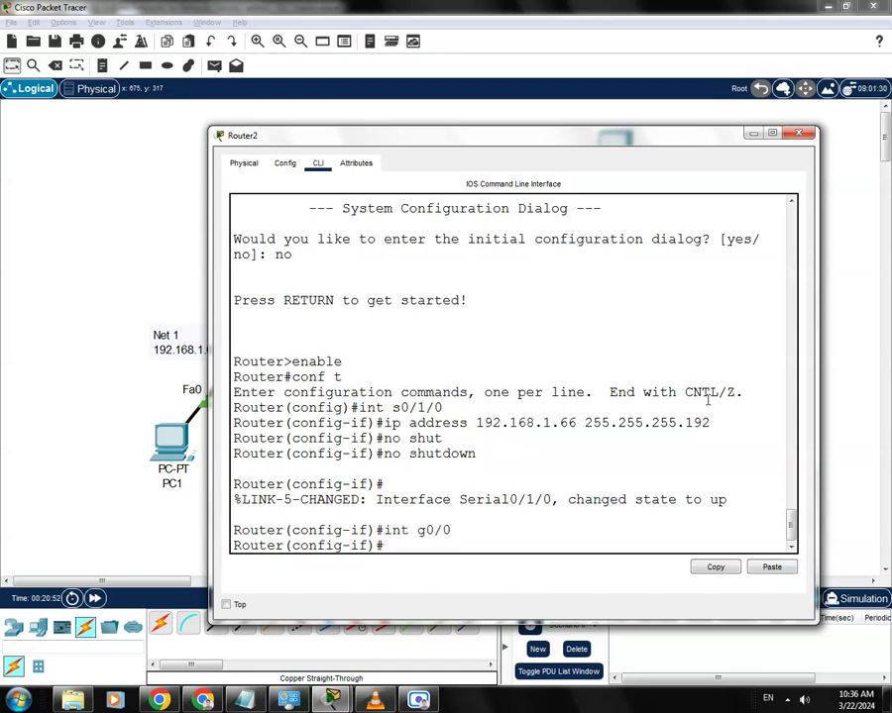
{"action": "left_click_drag", "start_coordinate": [637, 142], "coordinate": [605, 456]}
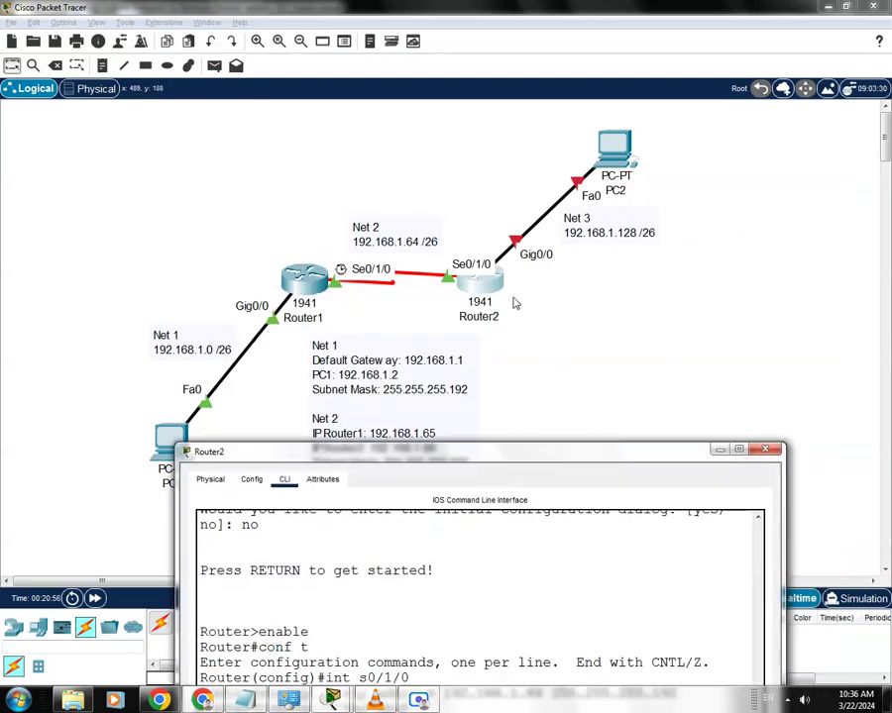
{"action": "left_click_drag", "start_coordinate": [553, 458], "coordinate": [551, 559]}
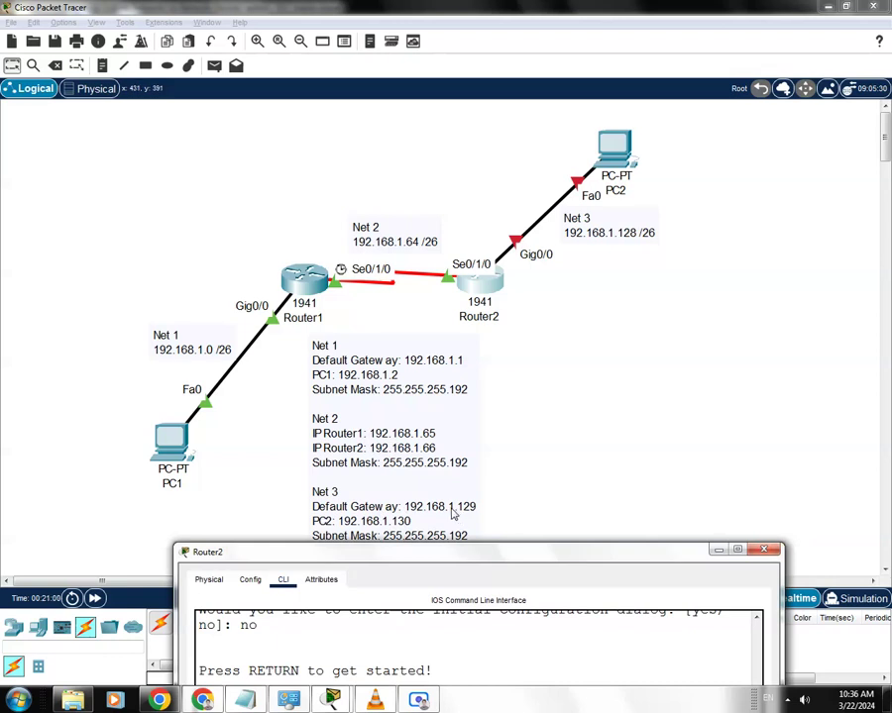
{"action": "left_click_drag", "start_coordinate": [517, 547], "coordinate": [500, 168]}
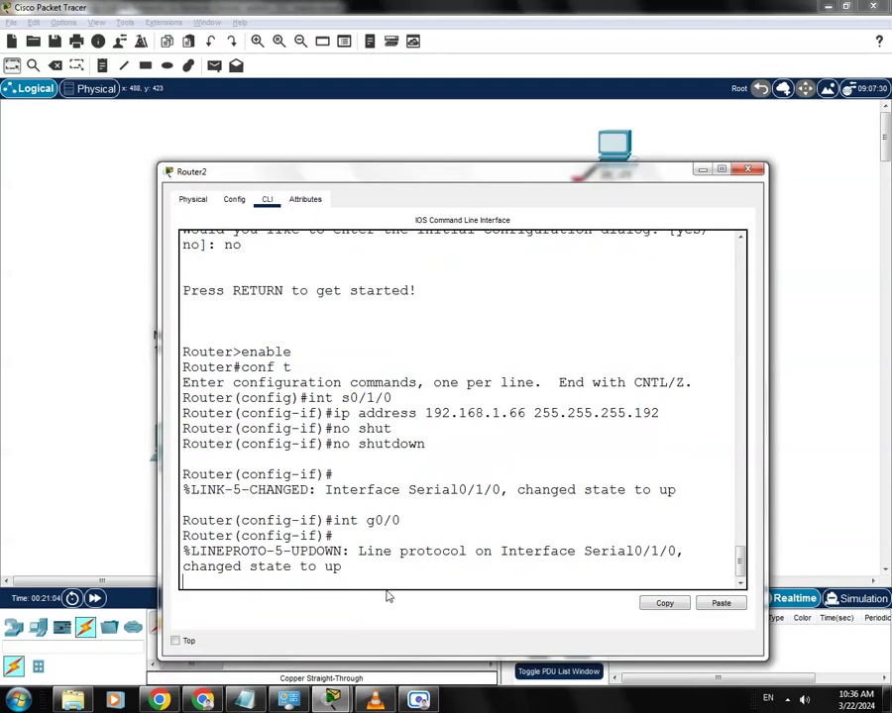
{"action": "key", "text": "Return"}
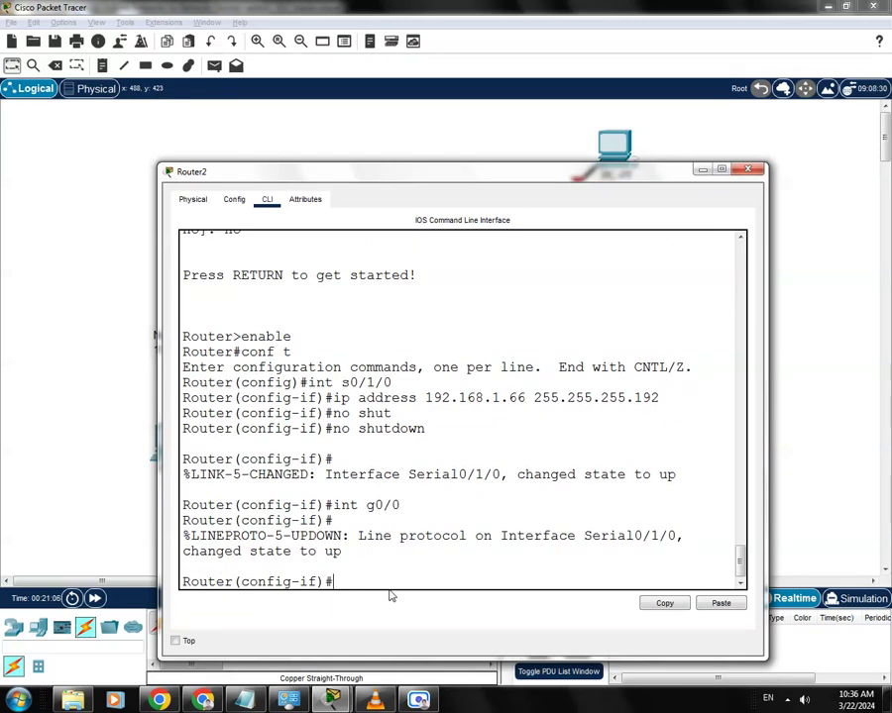
{"action": "type", "text": "ip address 192.168.1.129"}
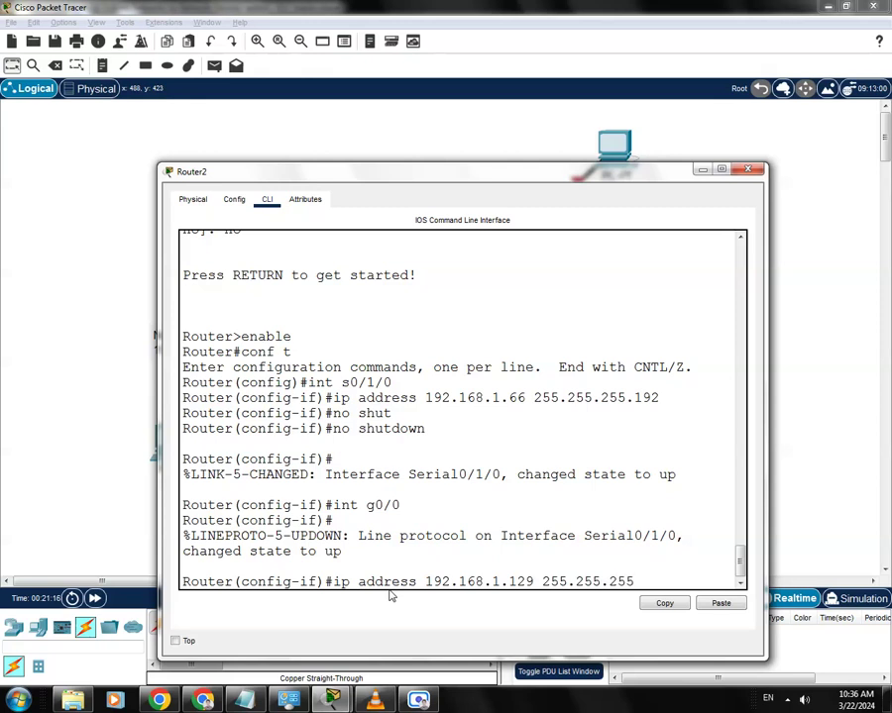
{"action": "type", "text": "255.255.255.192"}
{"action": "key", "text": "Return"}
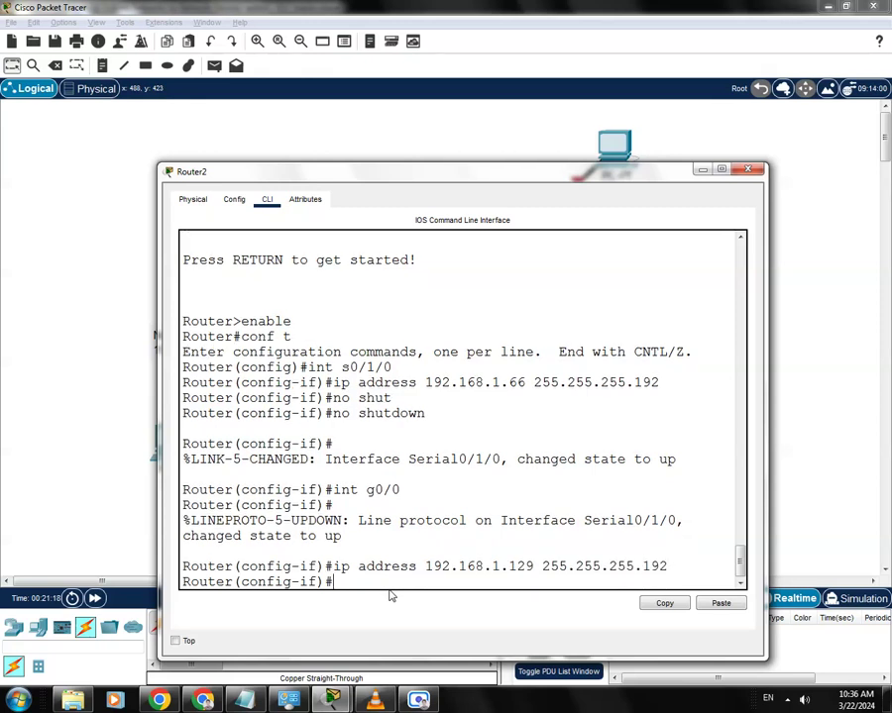
- Enable Router2's interface g0/0 with no shutdown and save the router configuration with do wr, closing its window
{"action": "type", "text": "no shut"}
{"action": "key", "text": "Tab"}
{"action": "key", "text": "Return"}
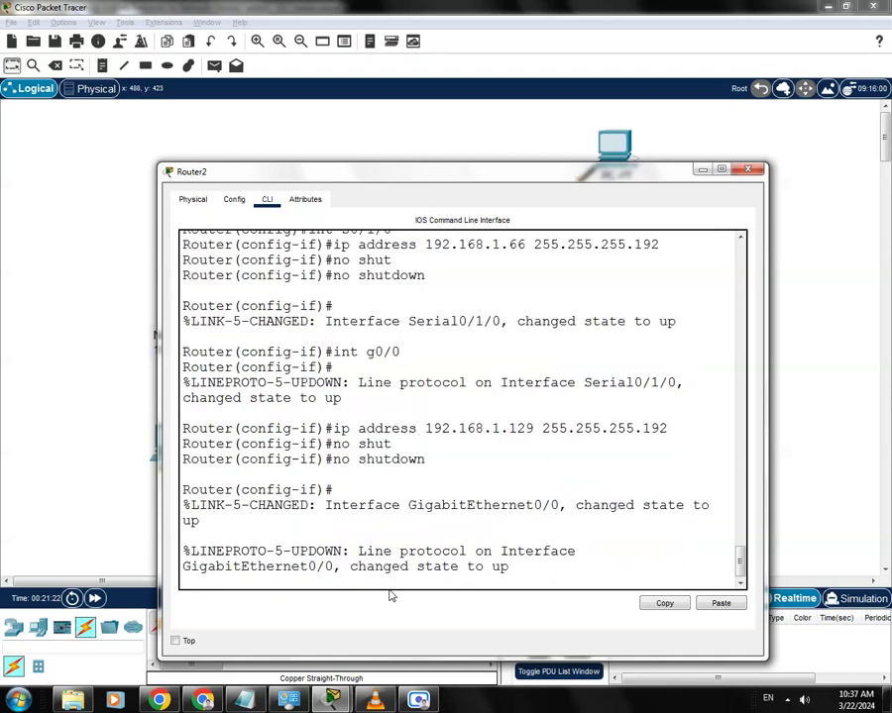
{"action": "key", "text": "Return"}
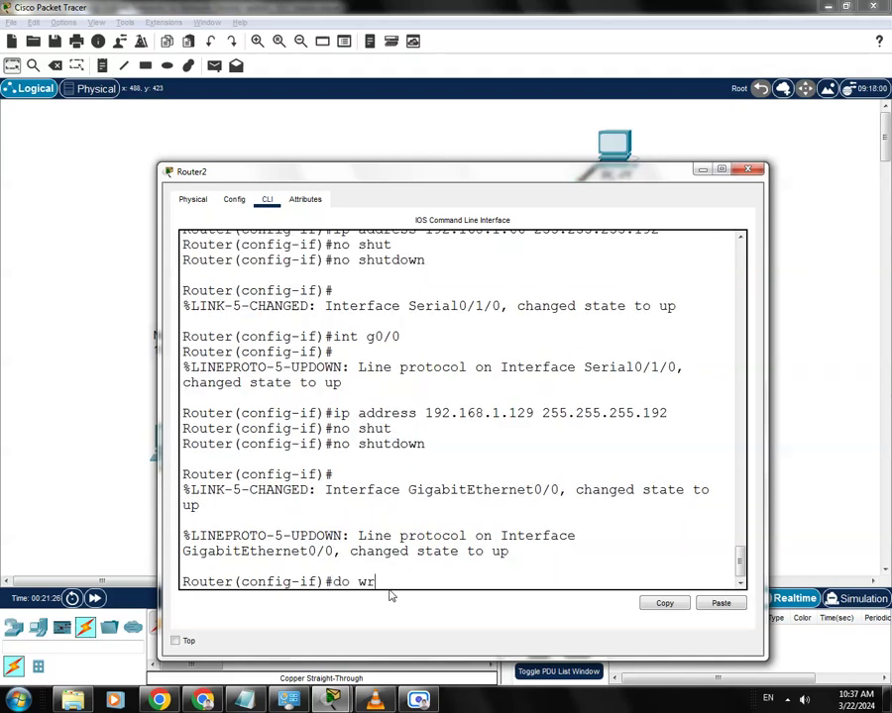
{"action": "type", "text": "do wr"}
{"action": "key", "text": "Return"}
{"action": "left_click_drag", "start_coordinate": [634, 172], "coordinate": [603, 175]}
{"action": "left_click", "coordinate": [713, 171]}
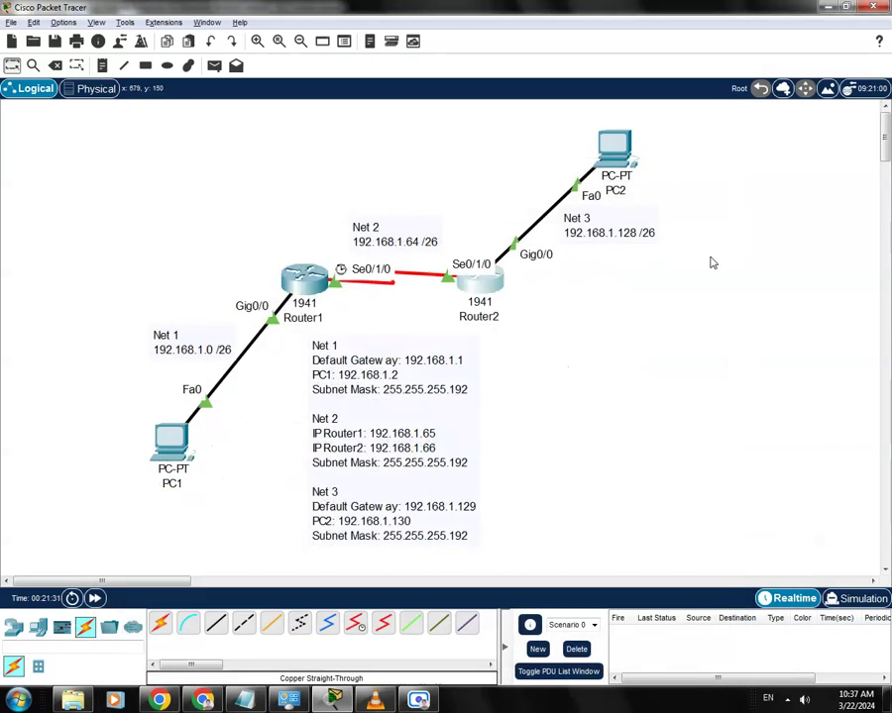
- Open the IP Configuration settings of PC2
{"action": "left_click", "coordinate": [613, 148]}
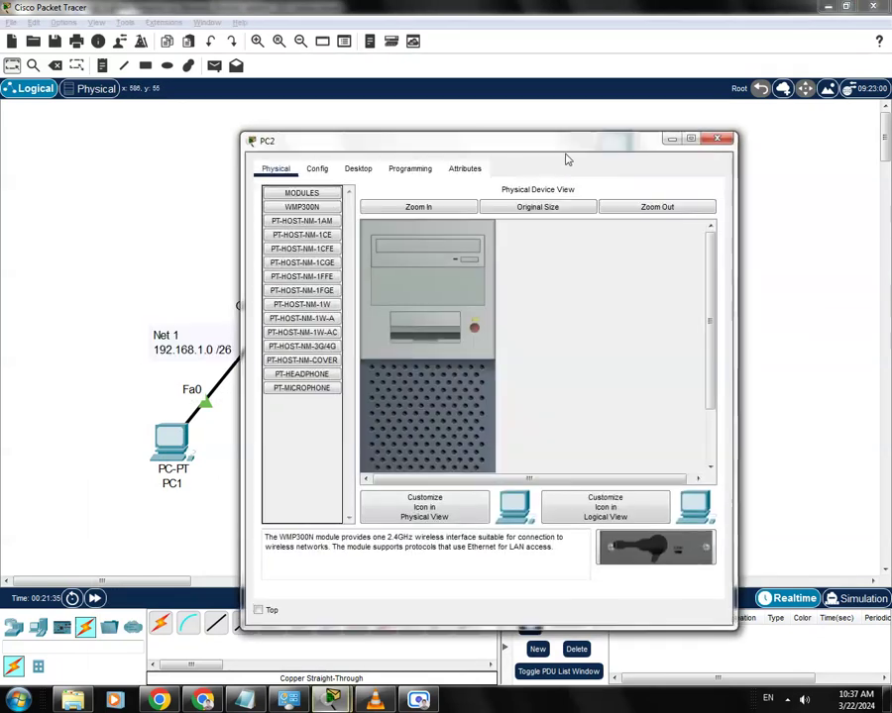
{"action": "left_click", "coordinate": [321, 149]}
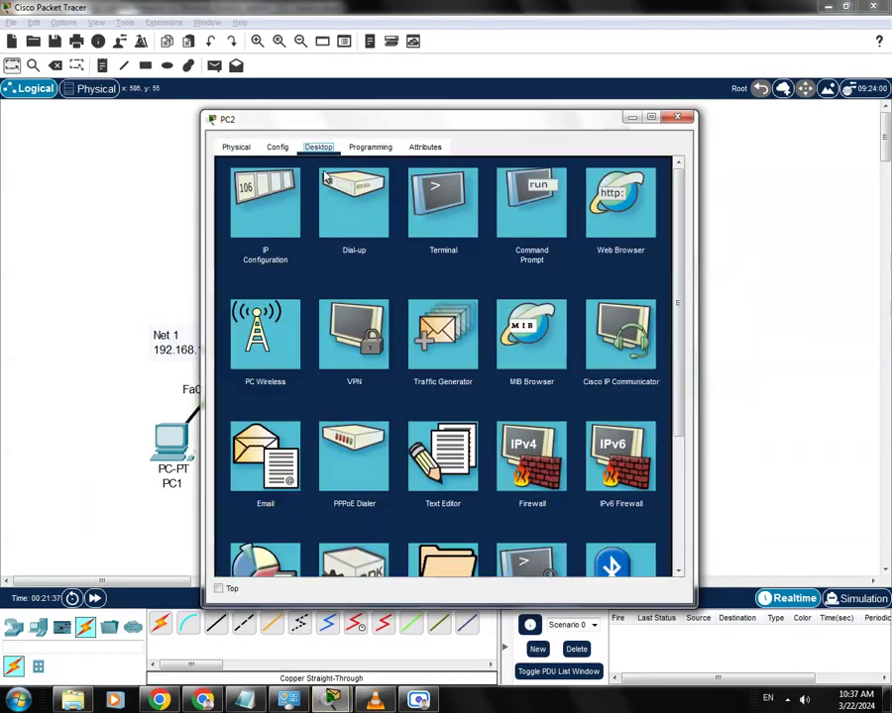
{"action": "left_click", "coordinate": [265, 198]}
- Set PC2's IPv4 address to 192.168.1.130 and its subnet mask to 255.255.255.192, following the Net 3 plan
{"action": "left_click_drag", "start_coordinate": [452, 124], "coordinate": [457, 587]}
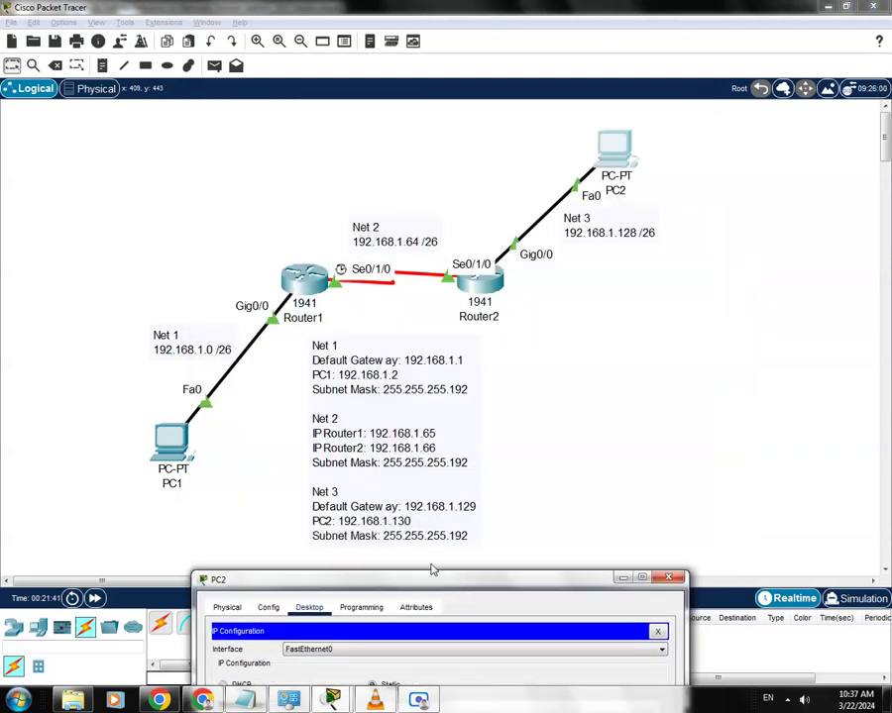
{"action": "left_click_drag", "start_coordinate": [456, 580], "coordinate": [440, 131]}
{"action": "left_click", "coordinate": [412, 255]}
{"action": "type", "text": "192.168"}
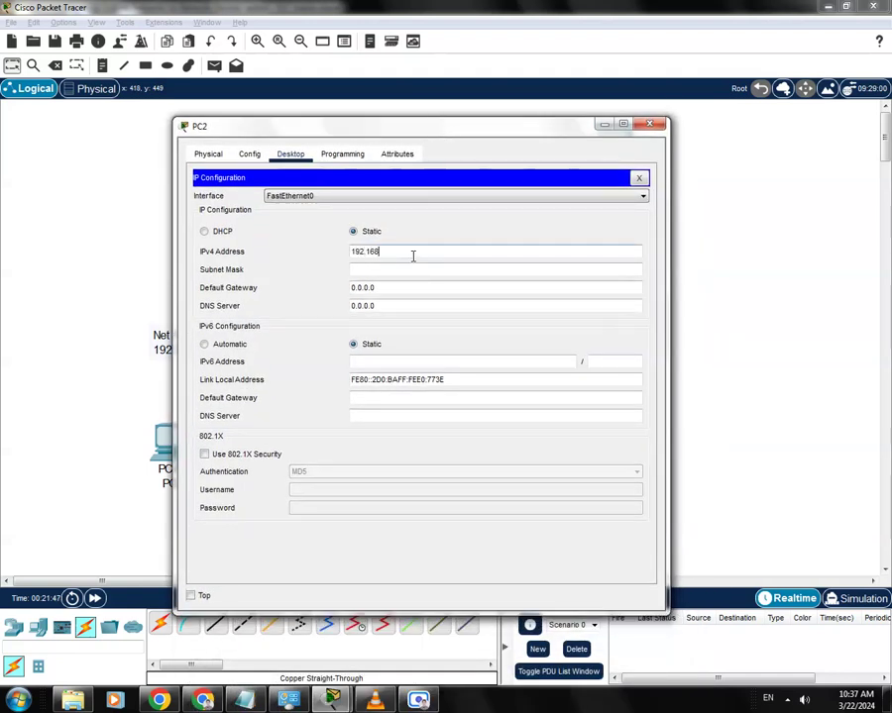
{"action": "type", "text": ".1.130"}
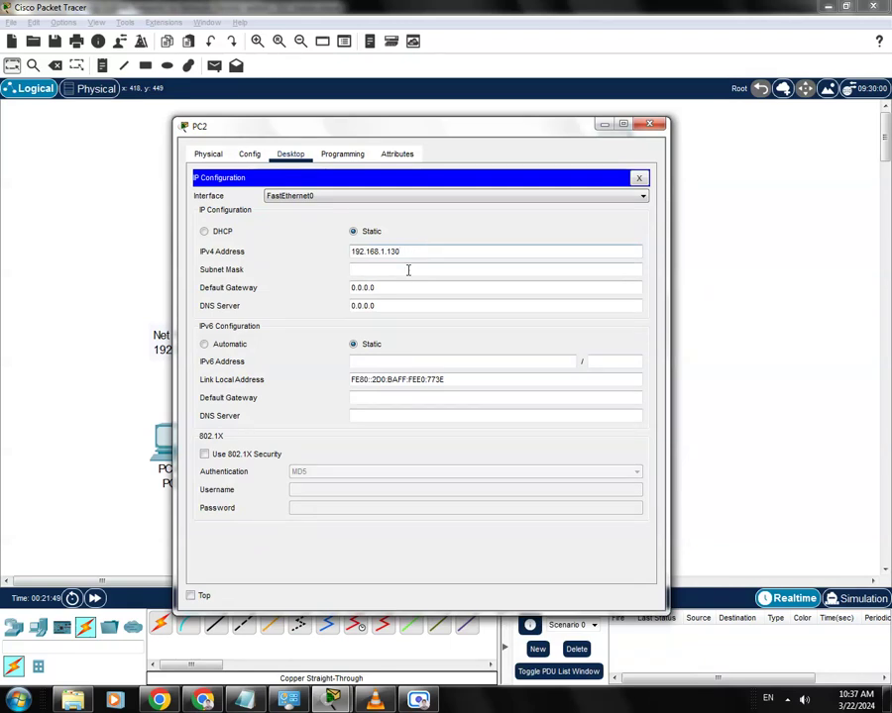
{"action": "left_click", "coordinate": [408, 270]}
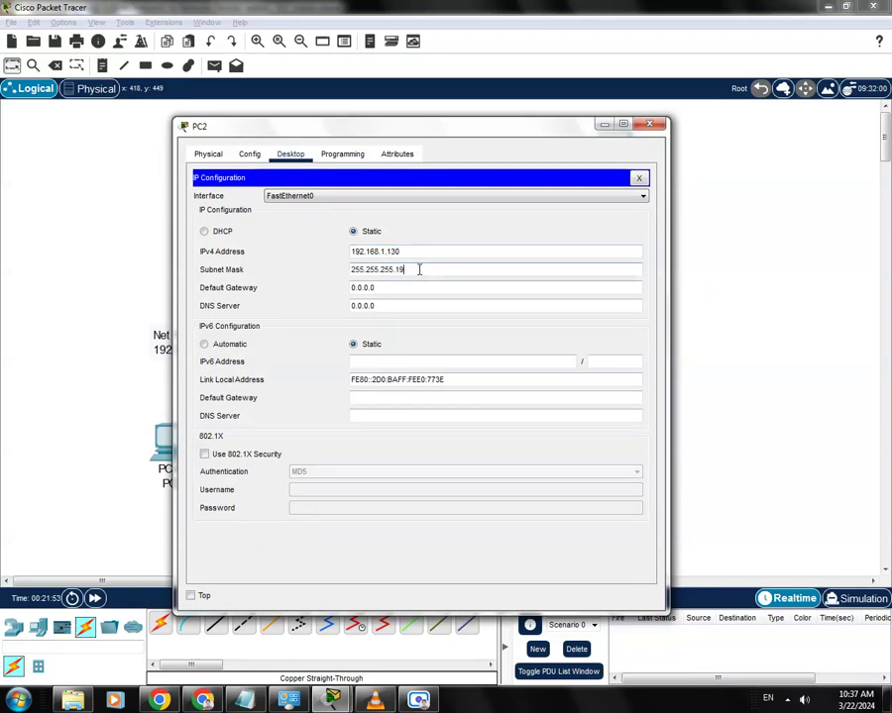
{"action": "key", "text": "Tab"}
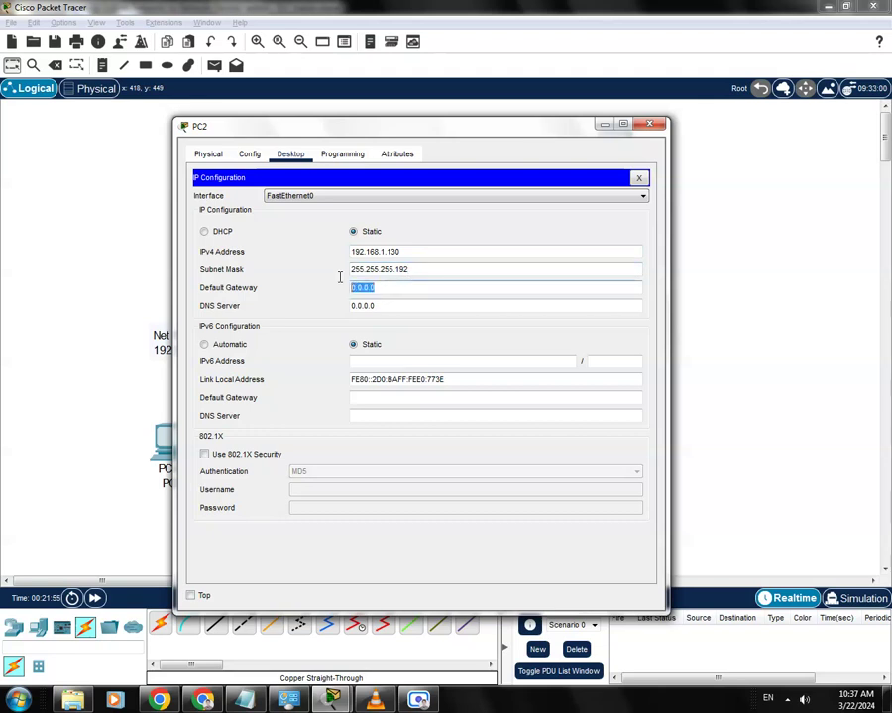
- Set PC2's IPv4 default gateway to 192.168.1.129, following the Net 3 addressing plan
{"action": "left_click_drag", "start_coordinate": [449, 138], "coordinate": [429, 418]}
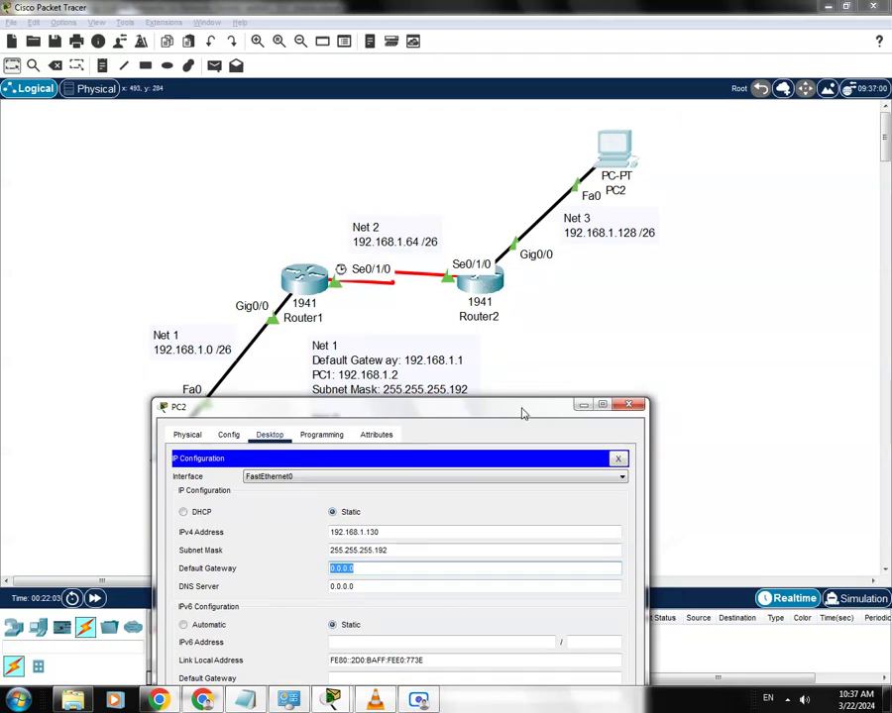
{"action": "left_click_drag", "start_coordinate": [541, 412], "coordinate": [523, 146]}
{"action": "left_click", "coordinate": [383, 302]}
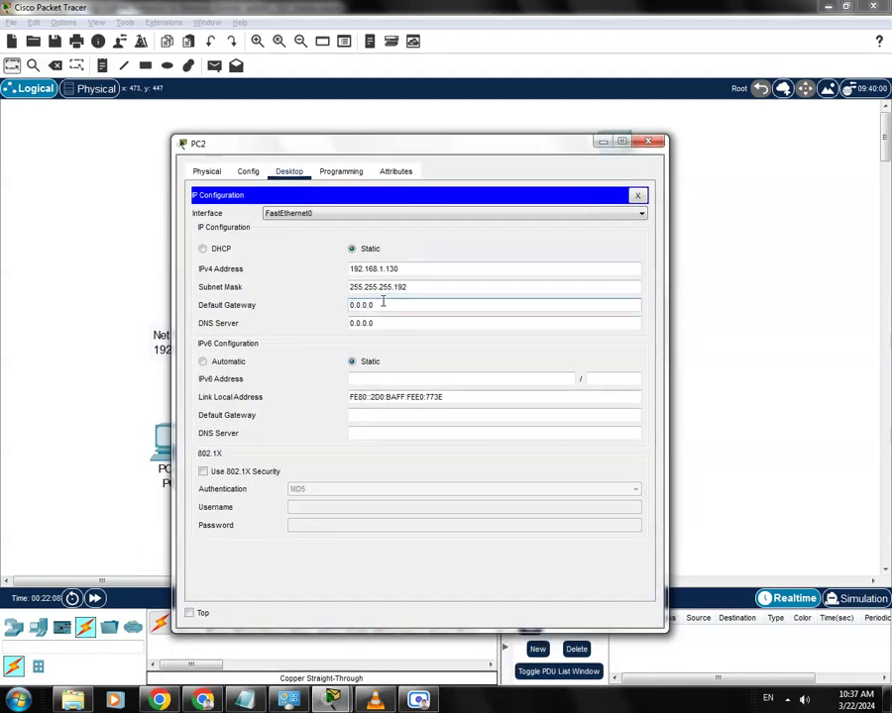
{"action": "left_click_drag", "start_coordinate": [382, 305], "coordinate": [341, 304]}
{"action": "type", "text": "192.168.1.129"}
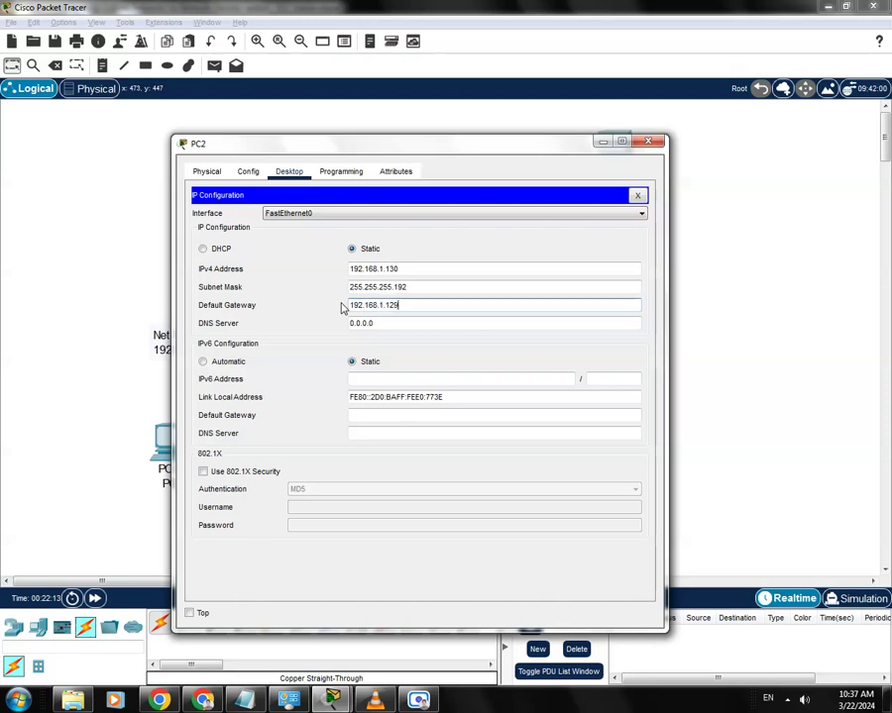
{"action": "left_click", "coordinate": [375, 323]}
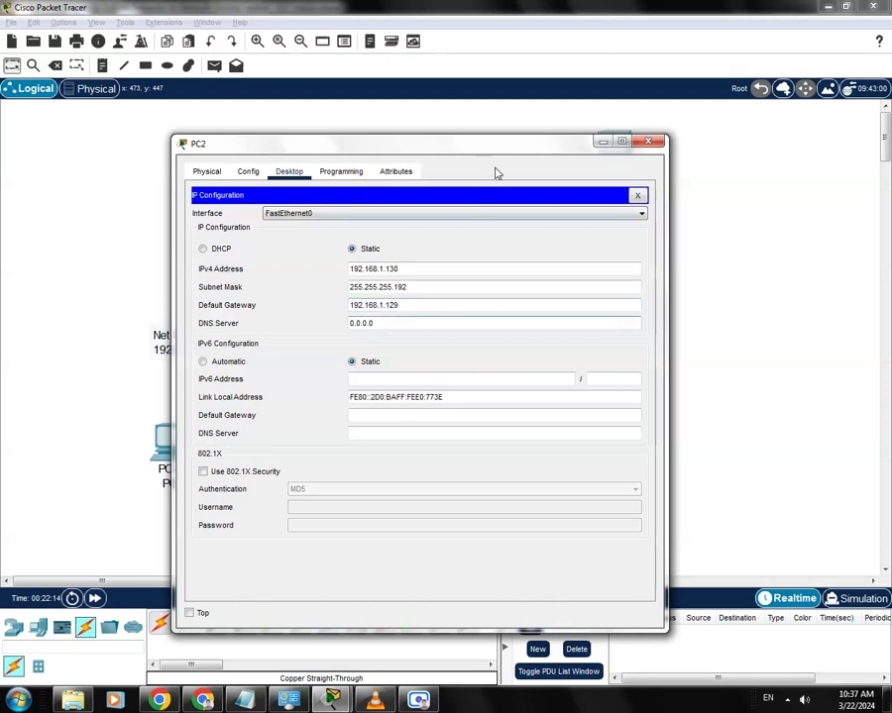
{"action": "left_click_drag", "start_coordinate": [469, 146], "coordinate": [458, 137]}
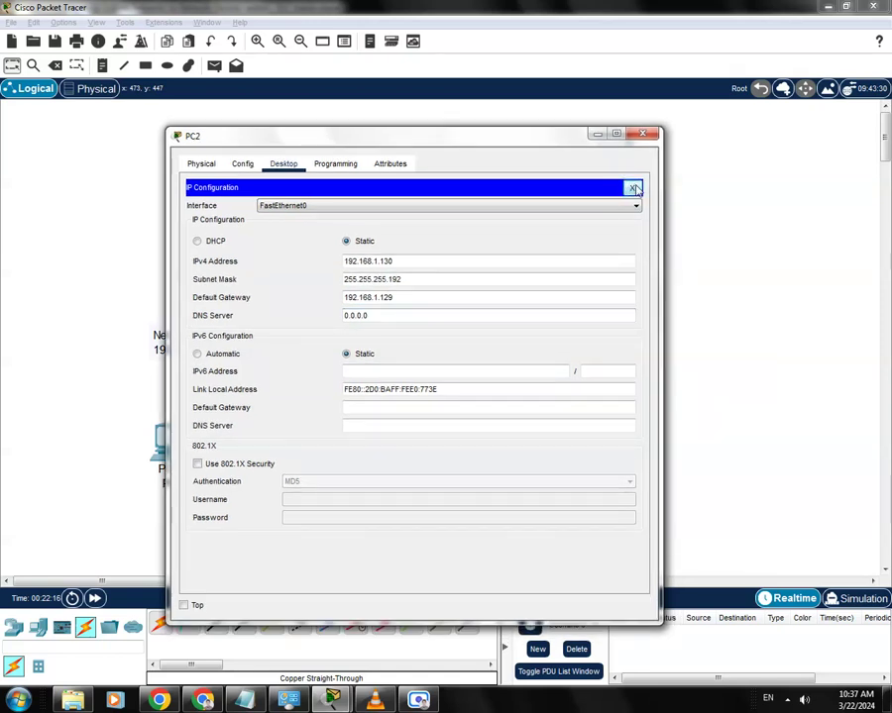
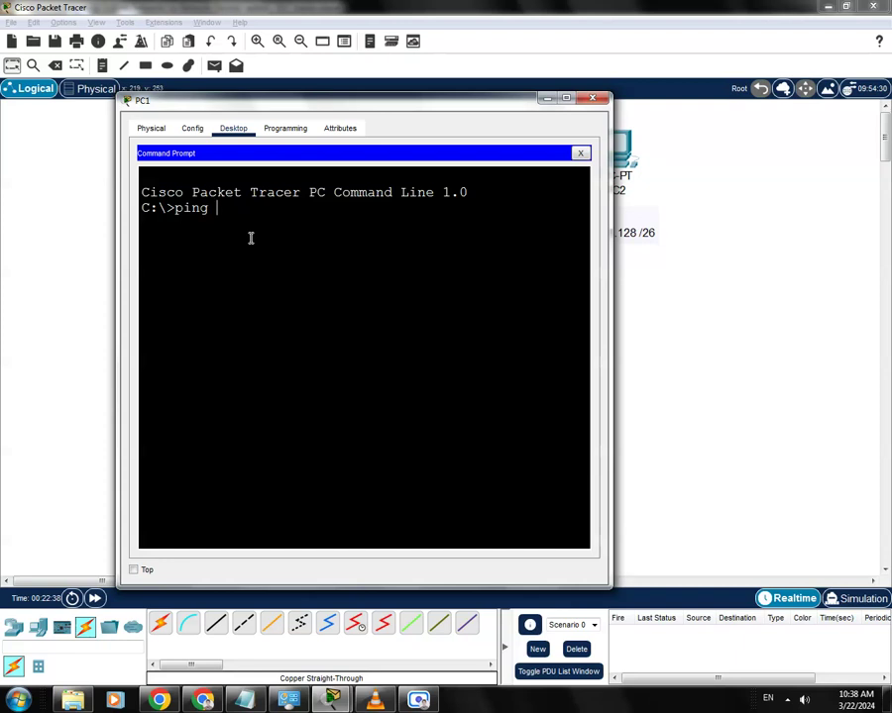
- Ping the Net 3 gateway 192.168.1.129 from PC1's command prompt and close the PC1 window
{"action": "left_click_drag", "start_coordinate": [462, 107], "coordinate": [472, 592]}
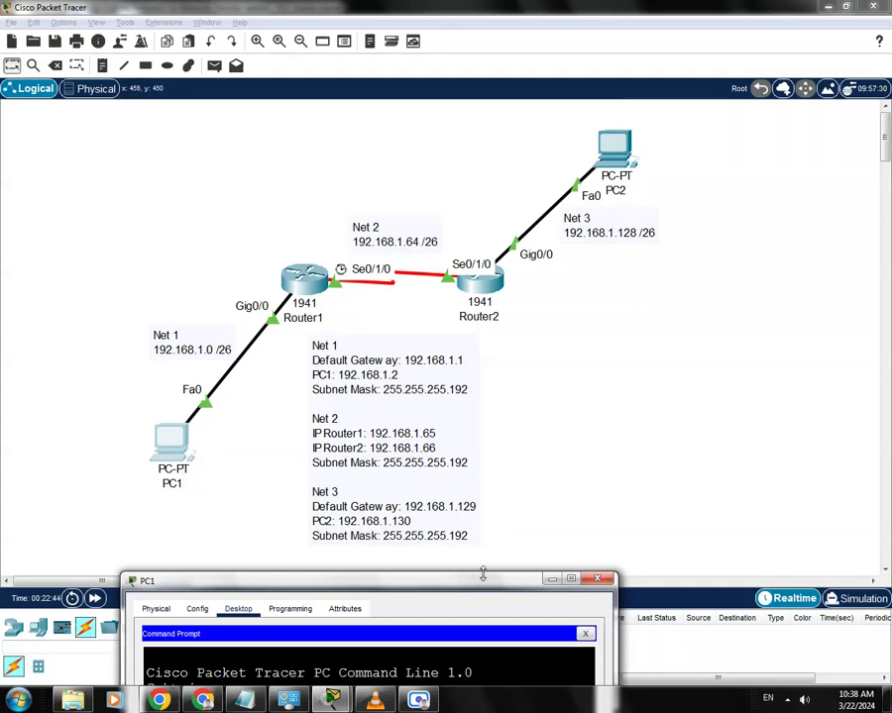
{"action": "left_click_drag", "start_coordinate": [489, 595], "coordinate": [505, 122]}
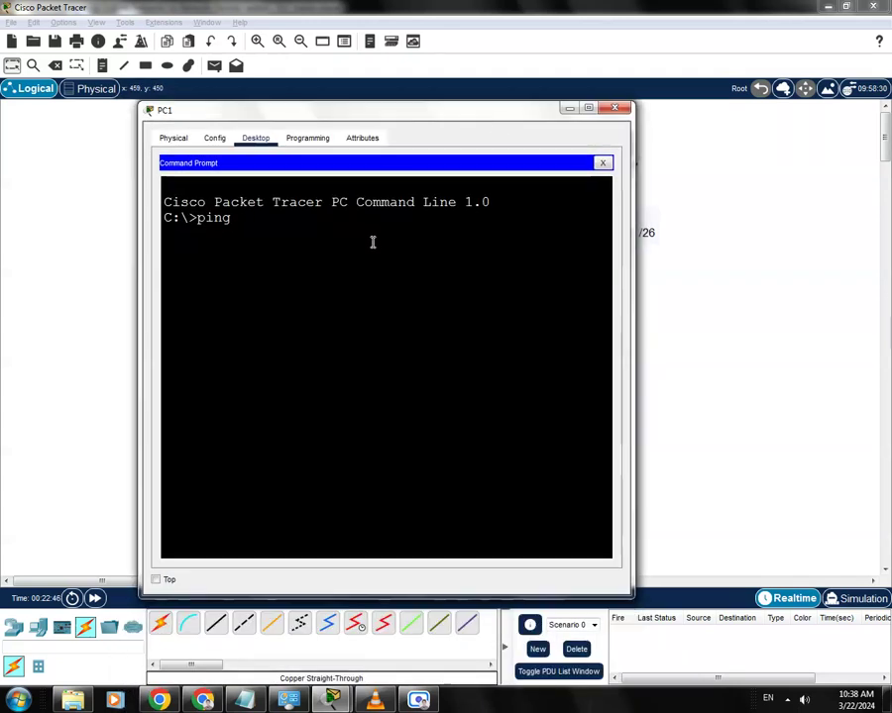
{"action": "type", "text": "192.168.1.129"}
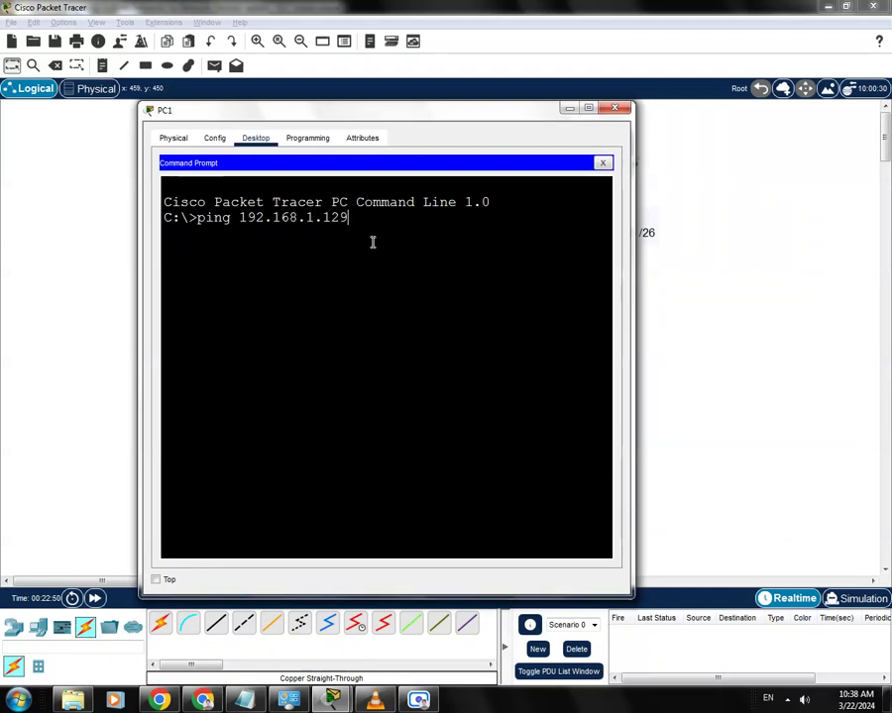
{"action": "key", "text": "Return"}
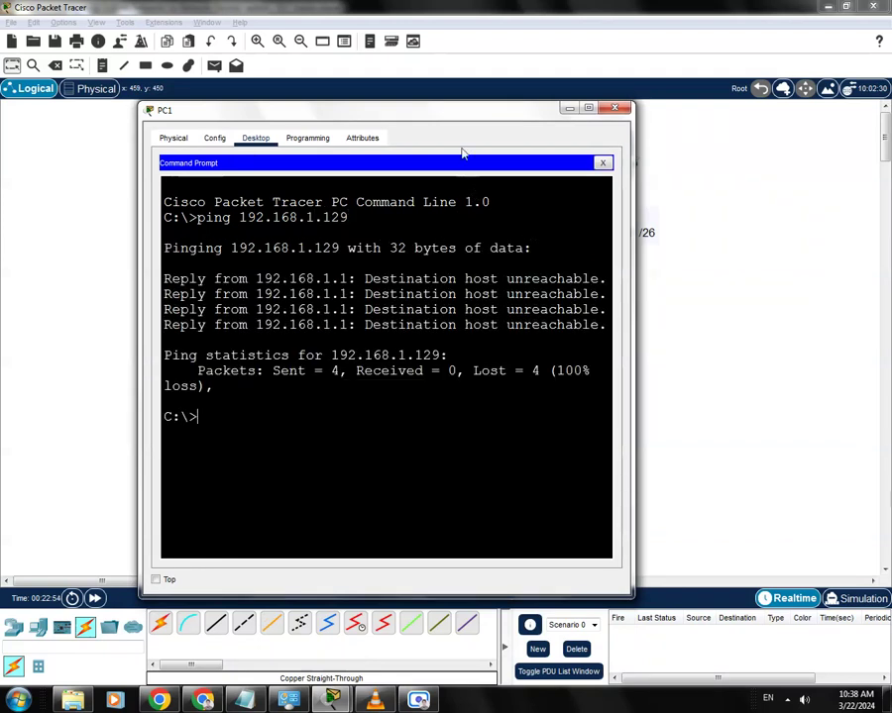
{"action": "left_click_drag", "start_coordinate": [460, 117], "coordinate": [501, 172]}
{"action": "left_click", "coordinate": [654, 161]}
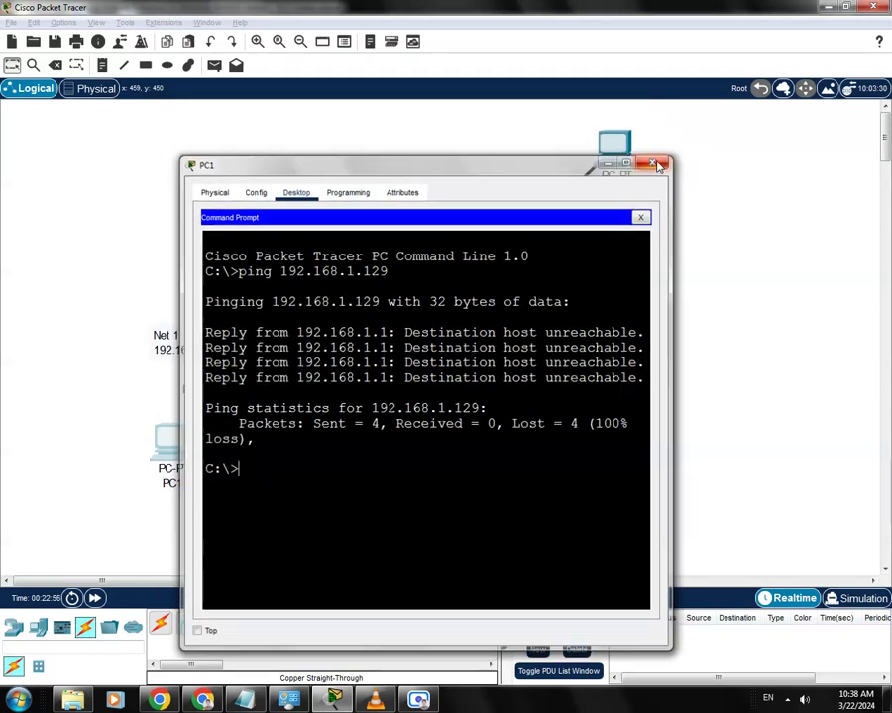